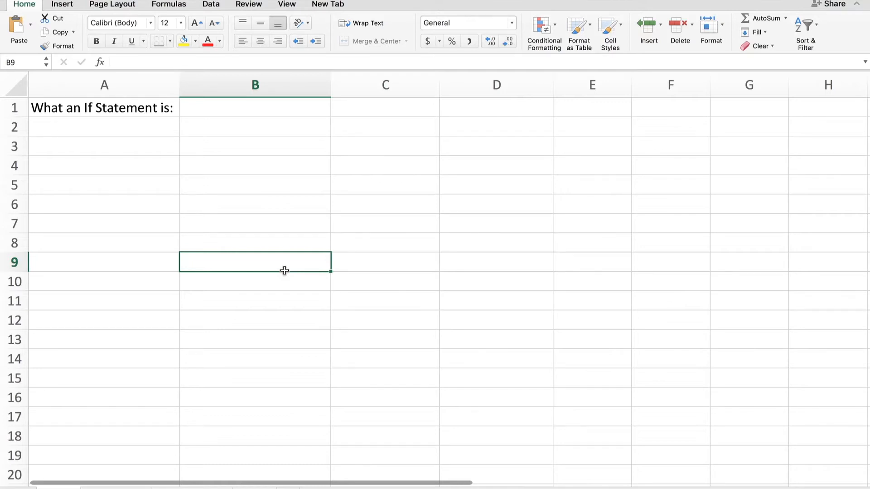
{"action": "left_click", "coordinate": [62, 204]}
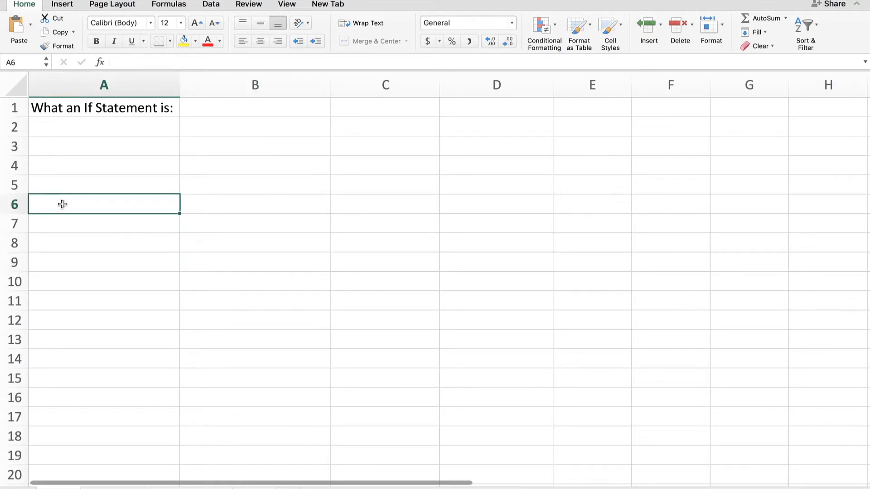
{"action": "type", "text": "="}
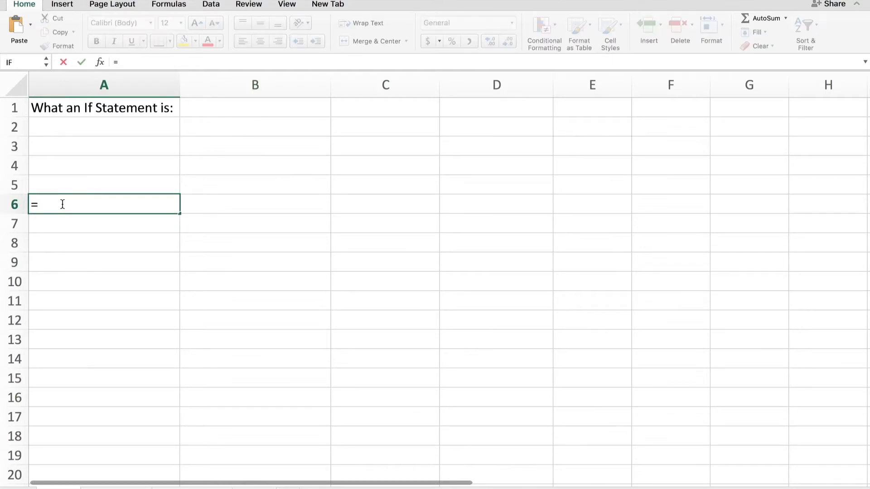
{"action": "type", "text": "IF("}
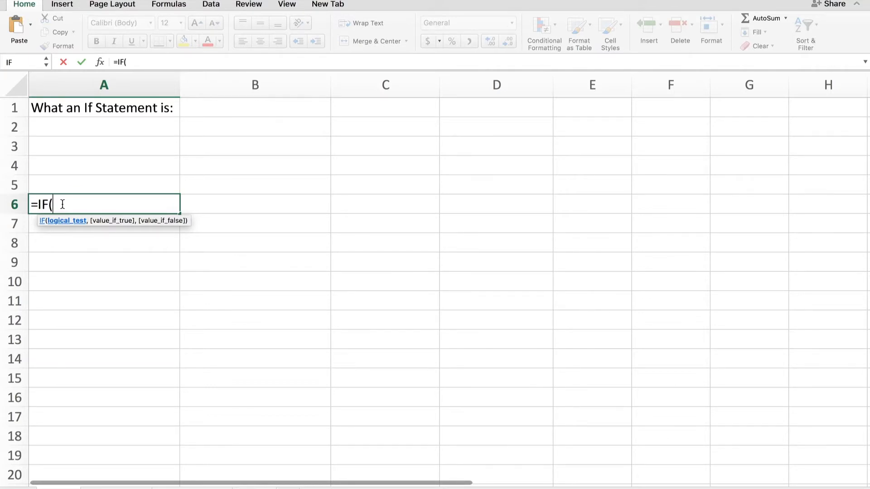
{"action": "key", "text": "Escape"}
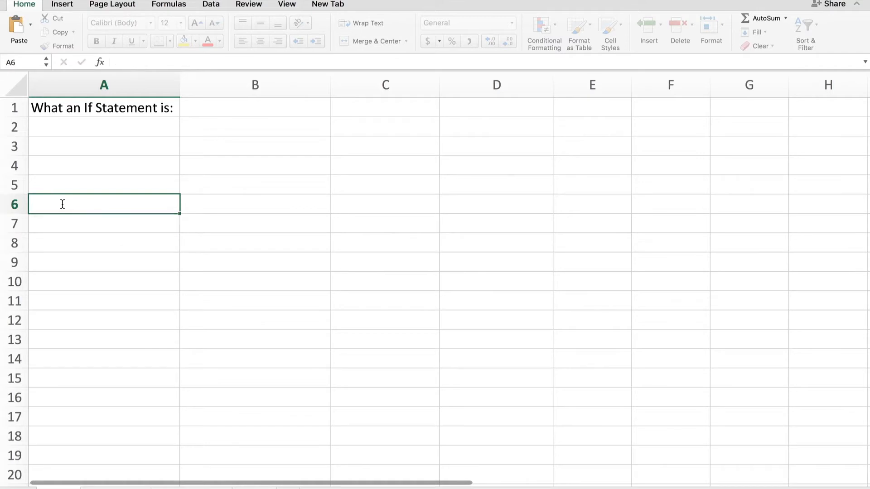
Enter the labels IF, SOMETHING TO TEST FOR, IS TRUE THIS and IF FALSE THIS across cells A6 to D6.
{"action": "type", "text": "IF"}
{"action": "key", "text": "Tab"}
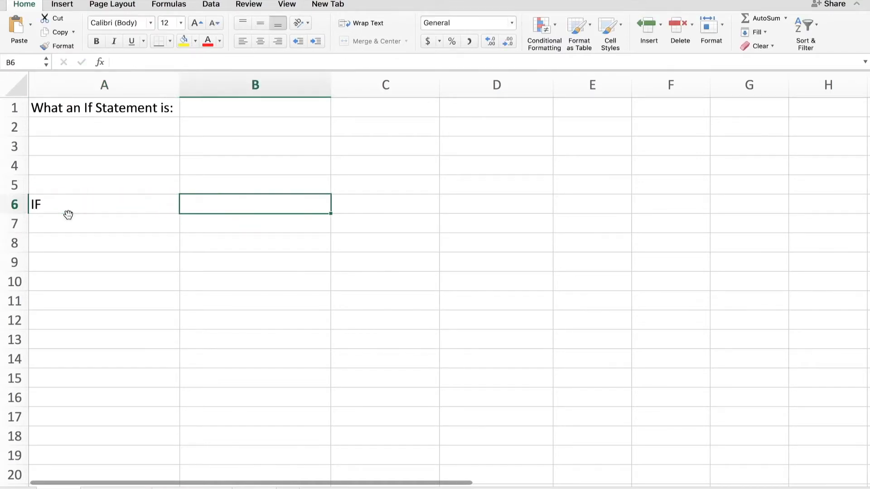
{"action": "type", "text": "SOMETHING TO TEST FOR"}
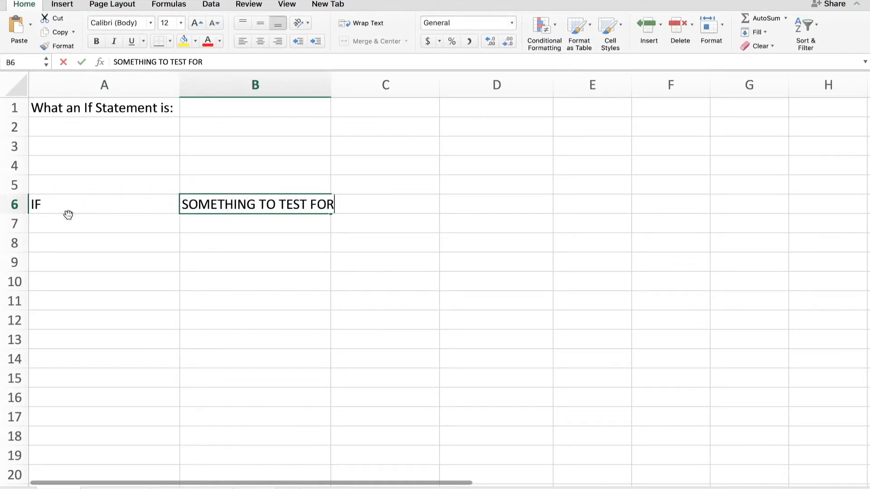
{"action": "key", "text": "Tab"}
{"action": "type", "text": "IS TRUE THIS"}
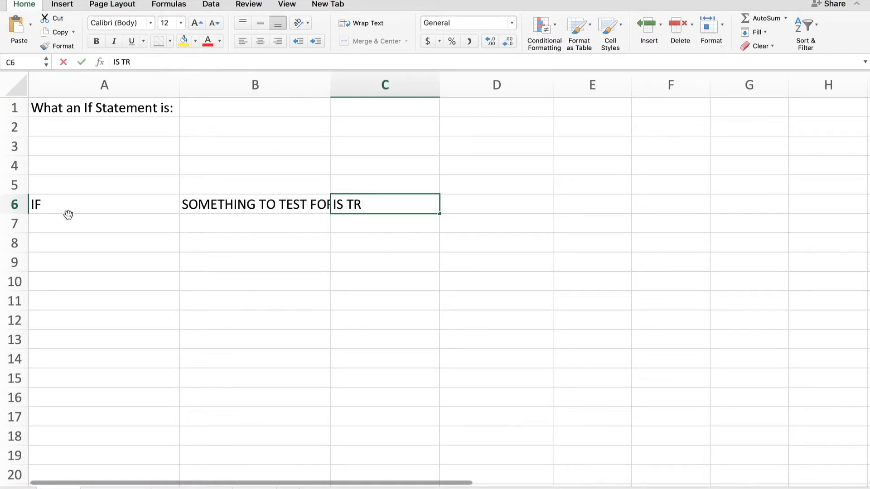
{"action": "key", "text": "Tab"}
{"action": "type", "text": "IF FALSE THIS"}
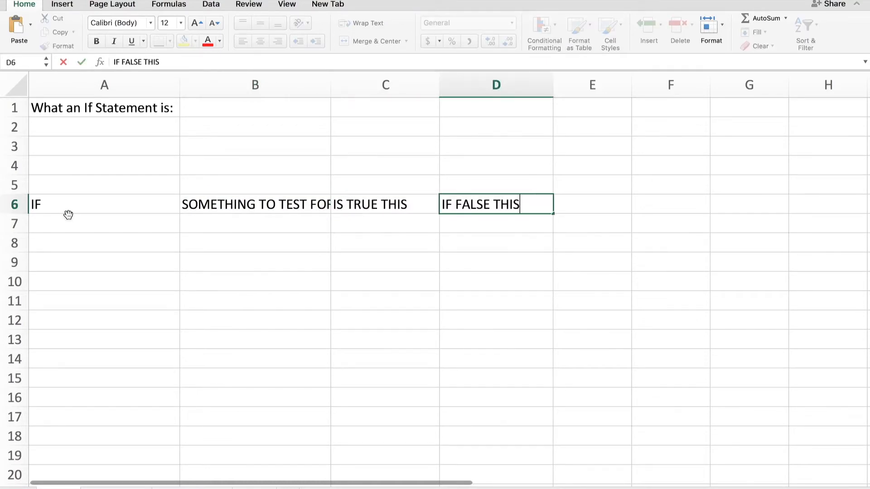
{"action": "key", "text": "Return"}
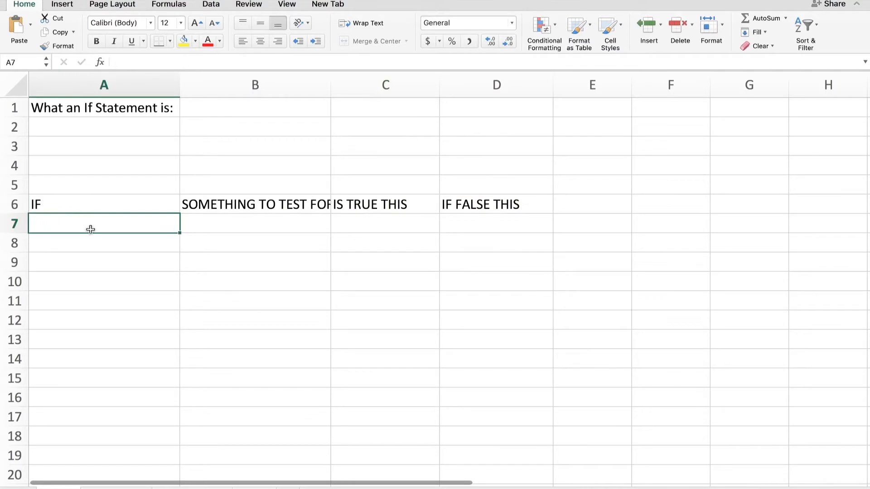
Enter the formula =IF(B7=C7,"YAY! IT WORKS","BOO. IT DOESN'T WORK") in cell A7.
{"action": "type", "text": "=IF("}
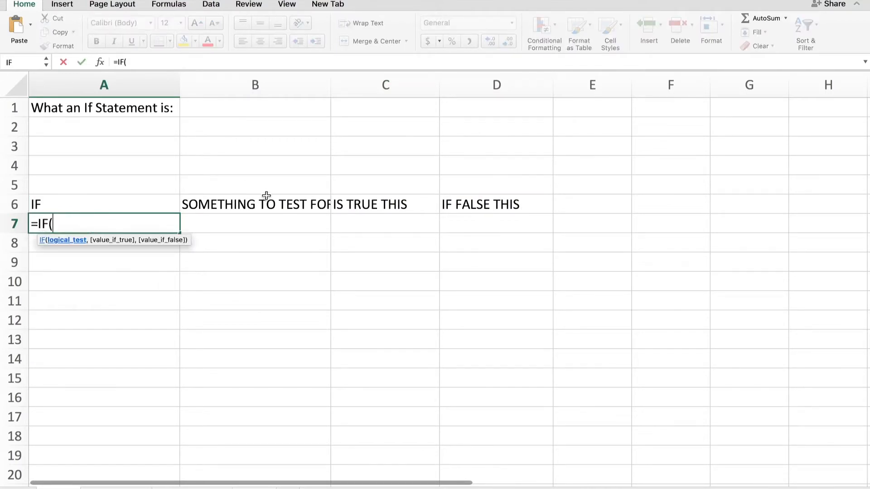
{"action": "left_click", "coordinate": [247, 223]}
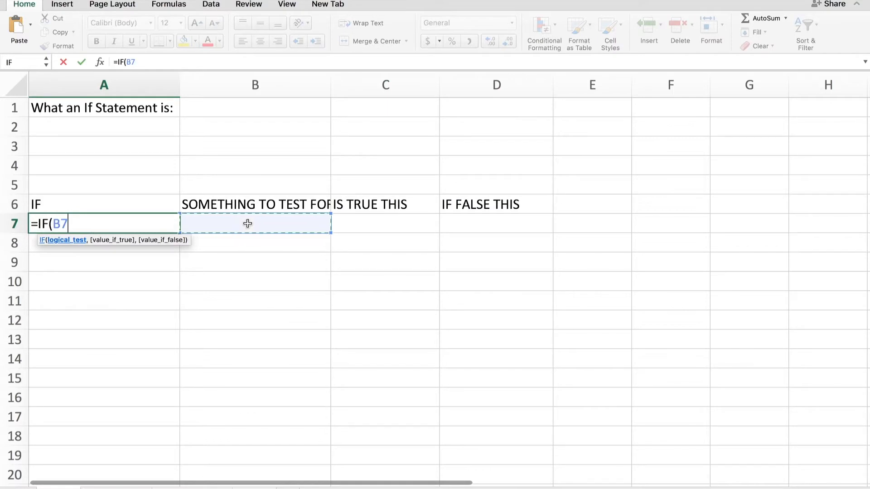
{"action": "type", "text": "="}
{"action": "left_click", "coordinate": [347, 223]}
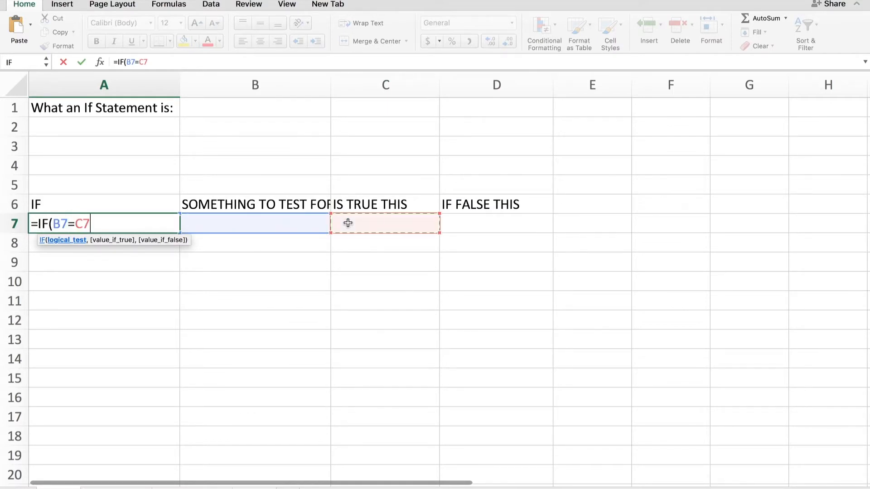
{"action": "type", "text": ","}
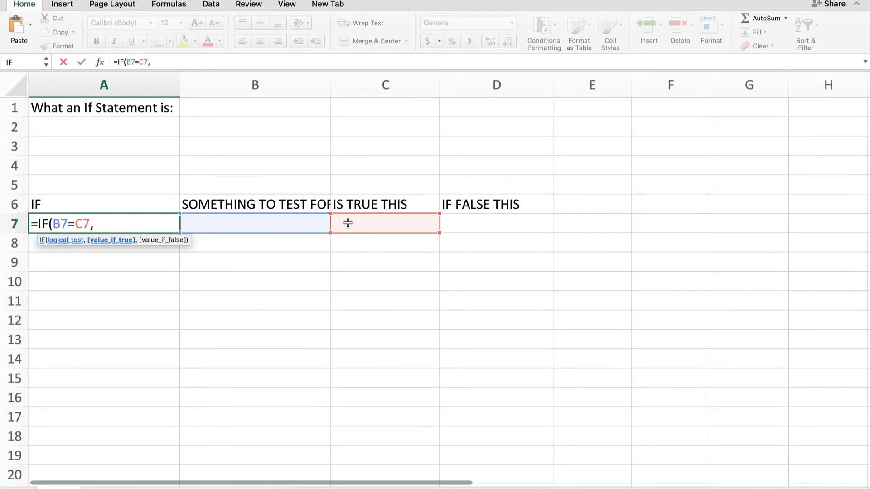
{"action": "type", "text": "\"YAY! IT WORKS"}
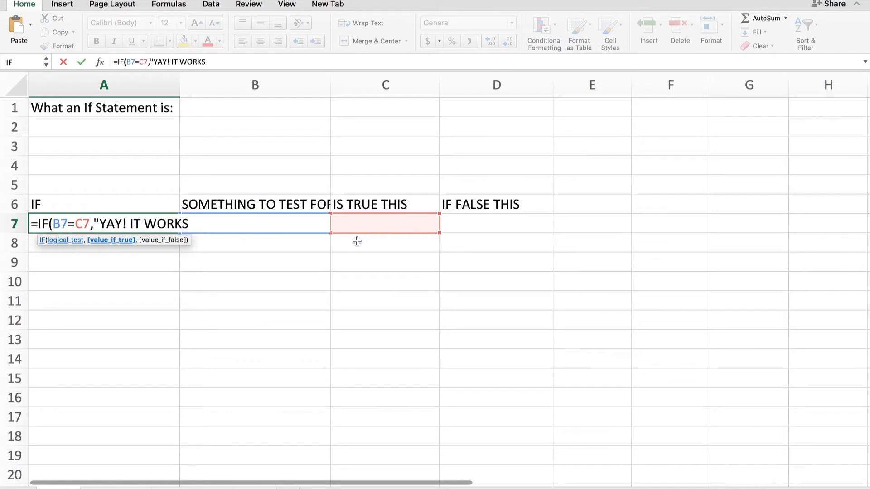
{"action": "type", "text": "\","}
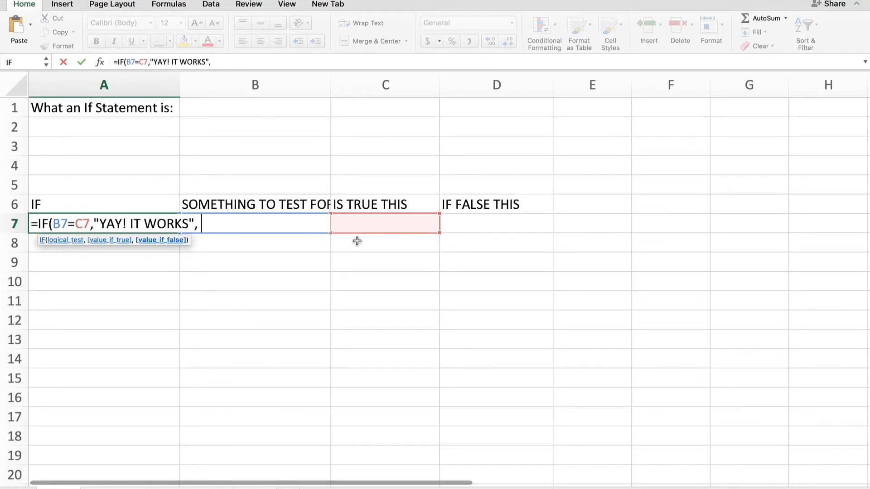
{"action": "type", "text": "\"BOO. IT DOESN'T WORK\""}
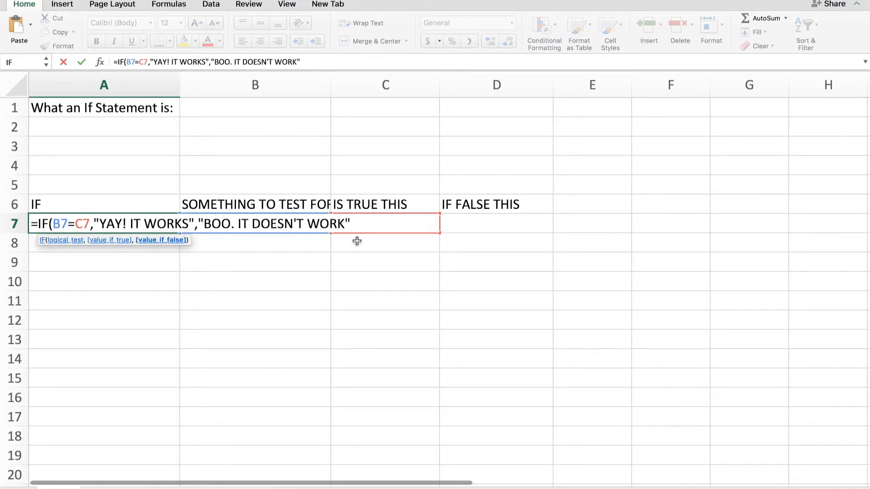
{"action": "key", "text": "Return"}
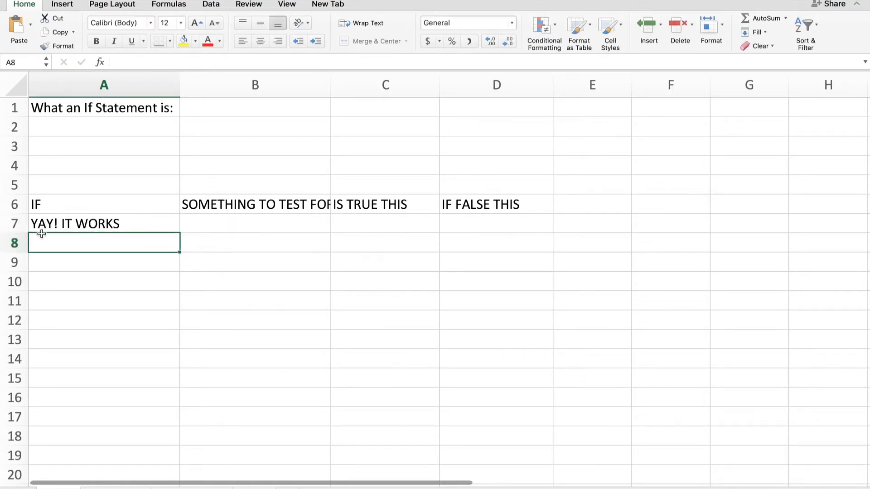
Enter ELEPHANT in cell B7 to test the IF formula in A7.
{"action": "left_click", "coordinate": [102, 228]}
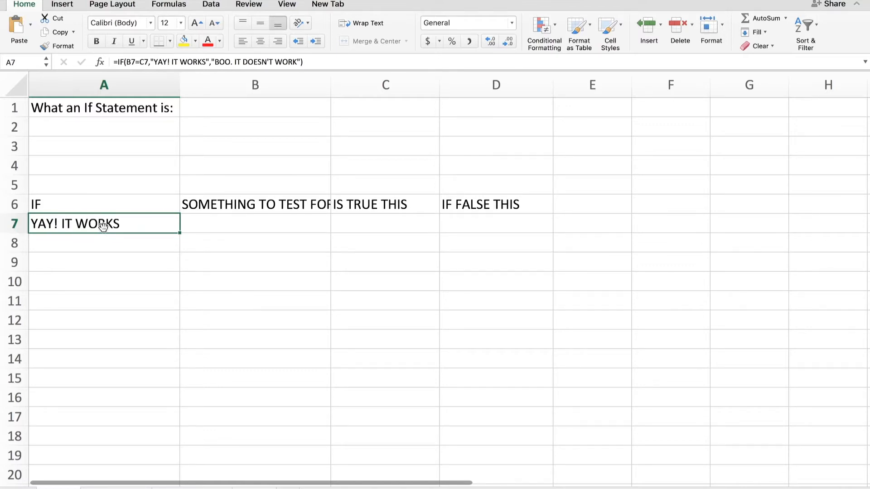
{"action": "key", "text": "Right"}
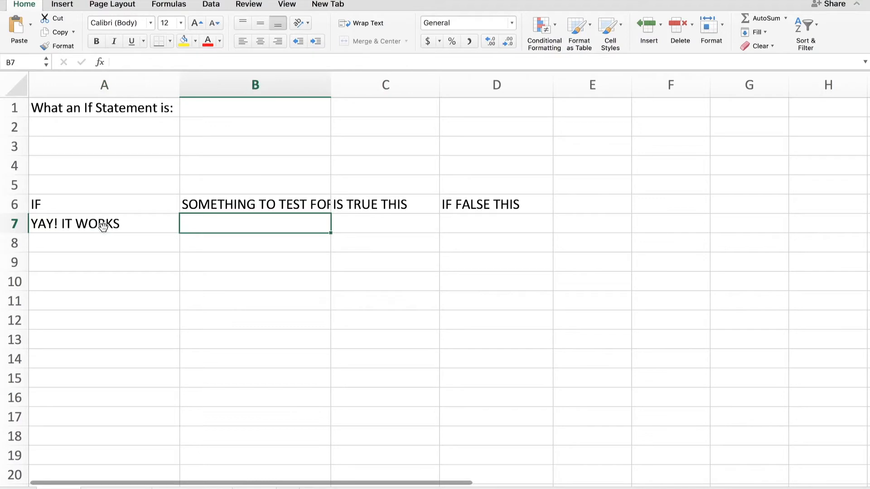
{"action": "type", "text": "ELEPHANT"}
{"action": "key", "text": "Return"}
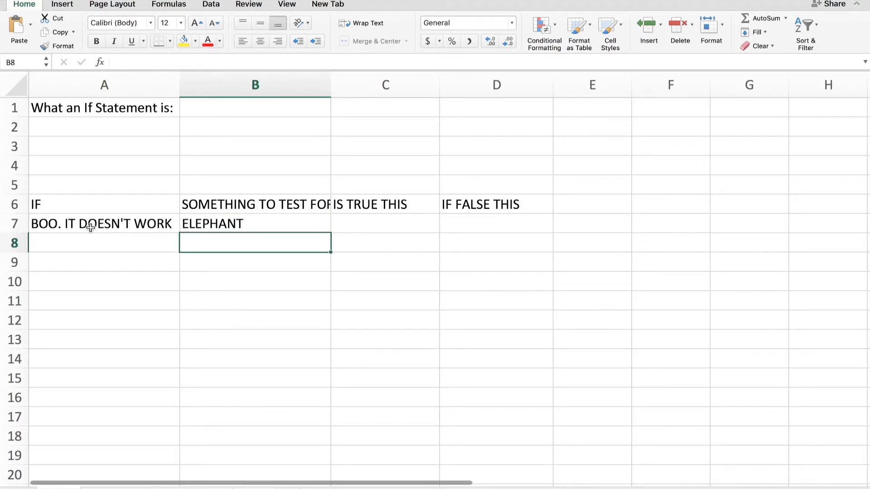
Examine the IF formula in A7 alongside the cells B7 and C7 that it compares.
{"action": "left_click", "coordinate": [91, 227]}
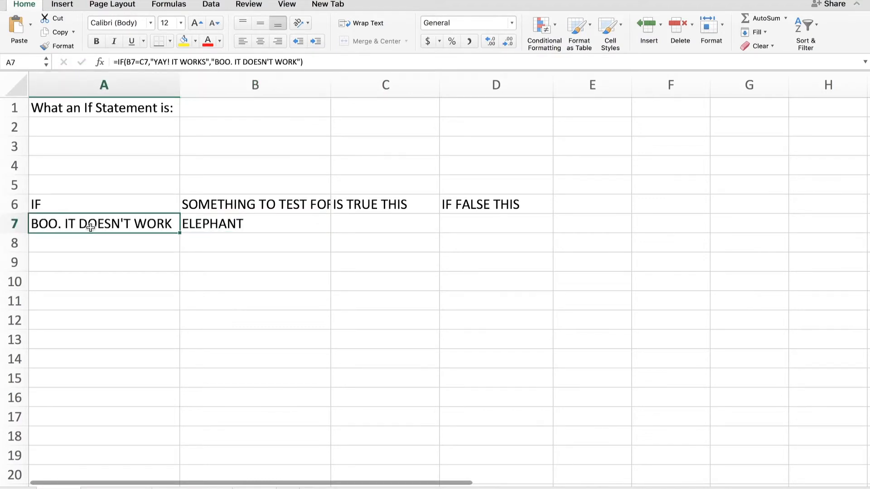
{"action": "key", "text": "Right"}
{"action": "key", "text": "Right"}
{"action": "left_click", "coordinate": [90, 227]}
{"action": "key", "text": "Right"}
{"action": "left_click", "coordinate": [91, 227]}
Switch to the sheet with the rent table and highlight its OT or Late, Late Fee and Total Owed columns.
{"action": "left_click", "coordinate": [123, 488]}
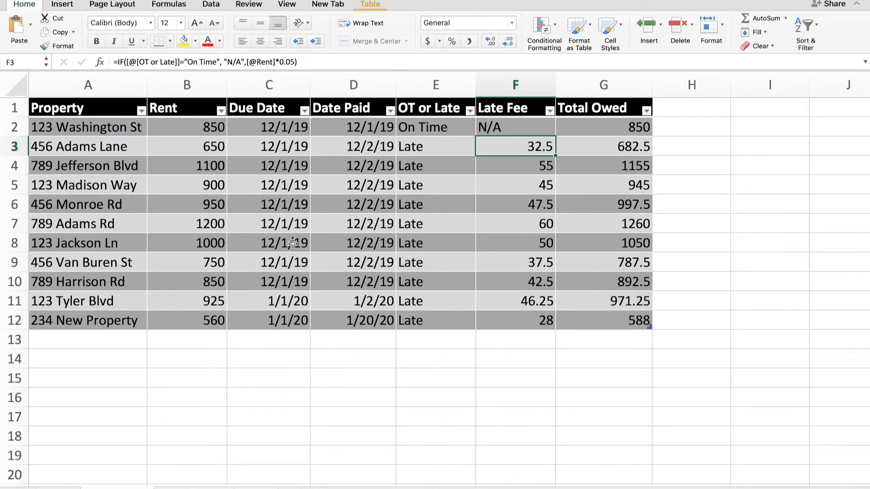
{"action": "left_click_drag", "start_coordinate": [439, 84], "coordinate": [604, 83]}
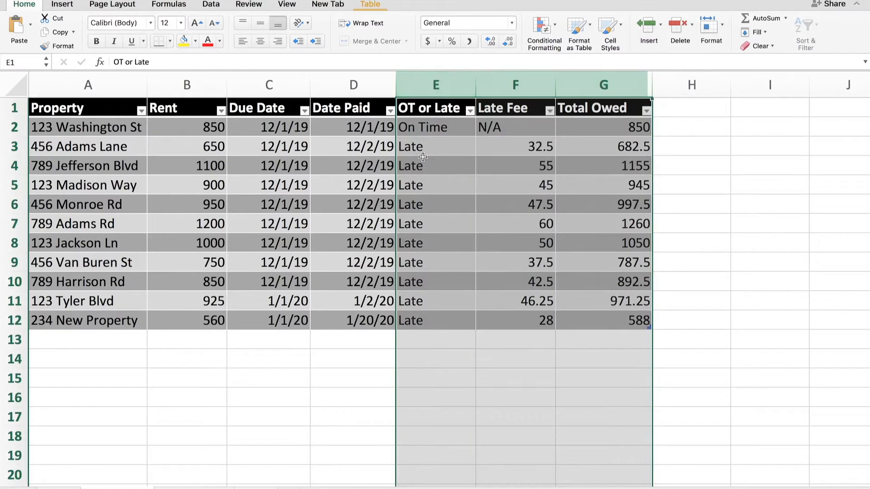
{"action": "left_click", "coordinate": [419, 85]}
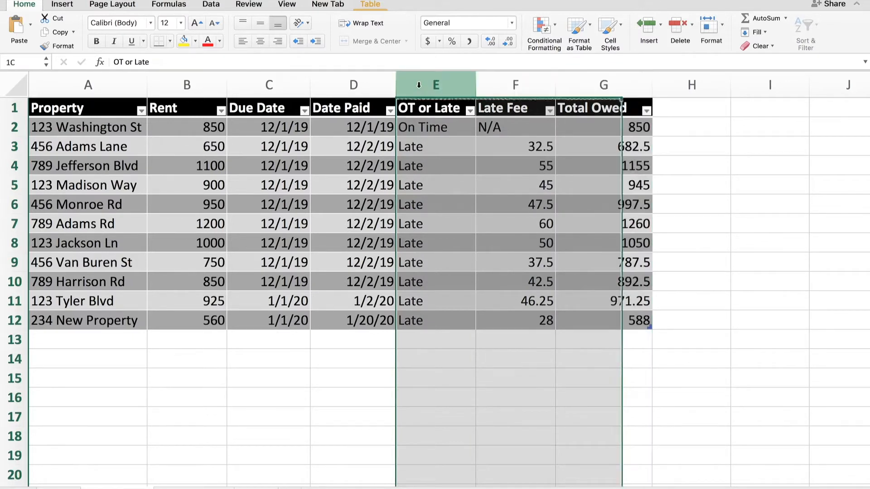
Examine the IF formulas in the OT or Late, Late Fee and Total Owed columns and the date cells they rely on.
{"action": "key", "text": "Down"}
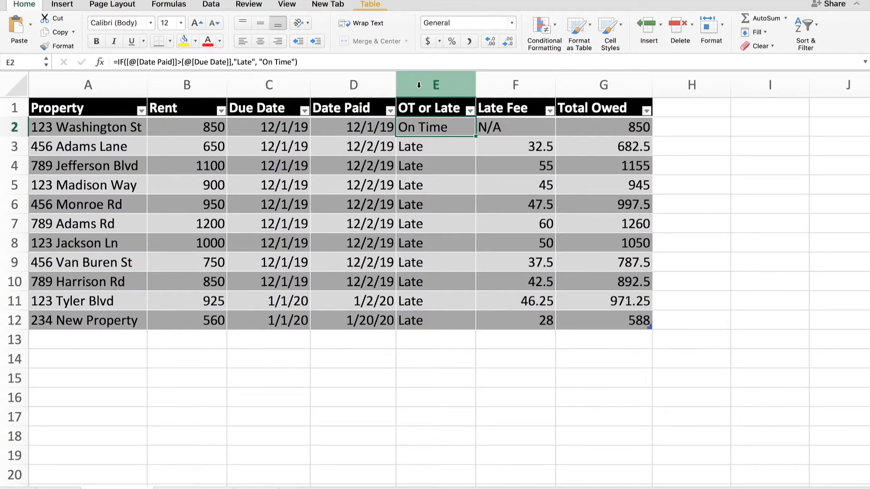
{"action": "key", "text": "Left"}
{"action": "key", "text": "Left"}
{"action": "key", "text": "Right"}
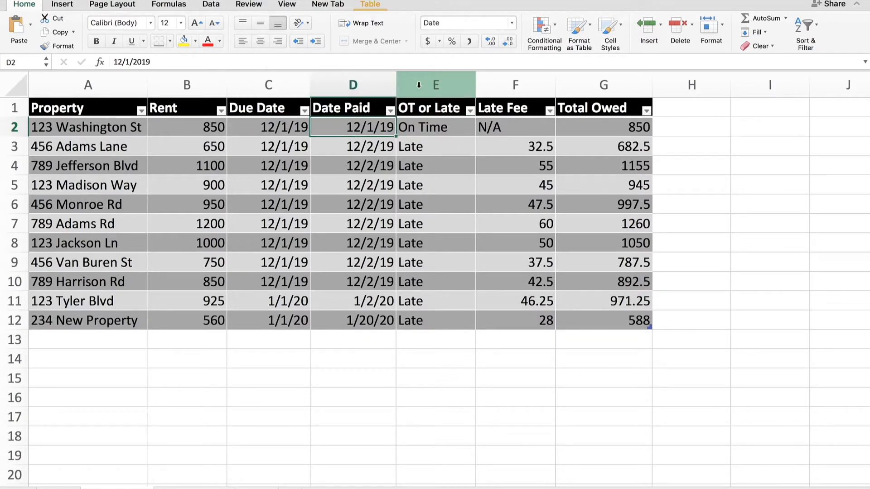
{"action": "key", "text": "Right"}
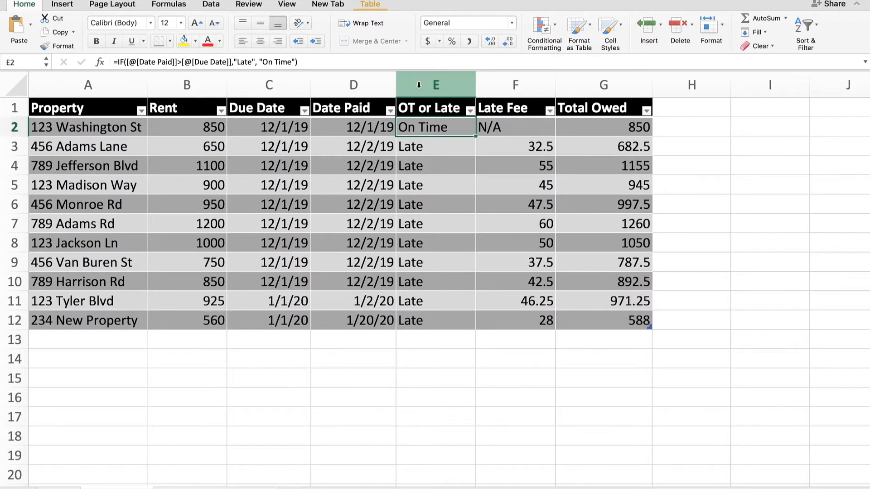
{"action": "key", "text": "Down"}
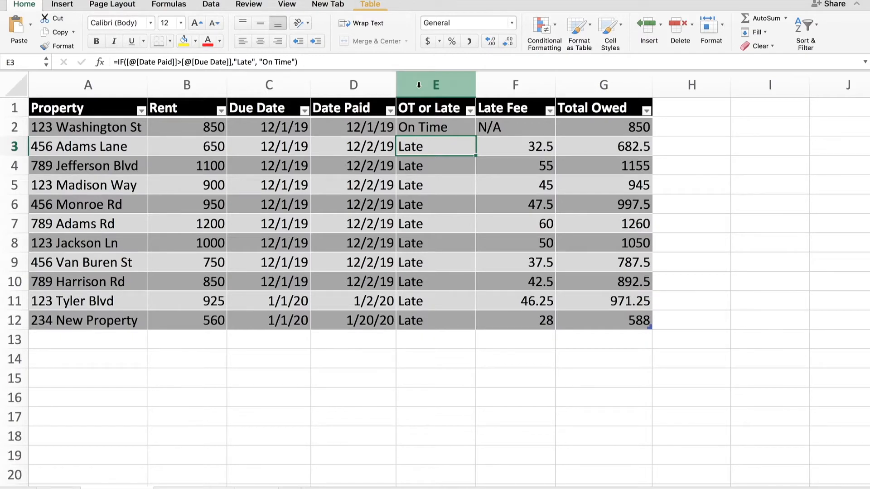
{"action": "key", "text": "Right"}
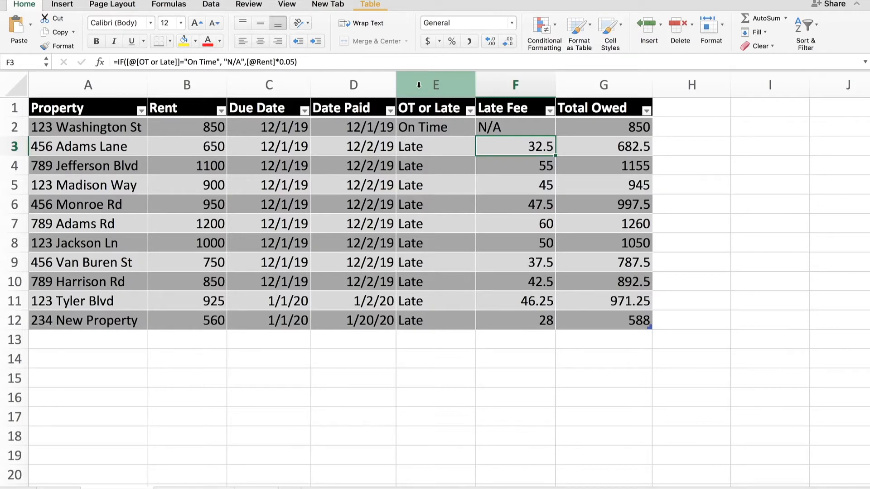
{"action": "key", "text": "Right"}
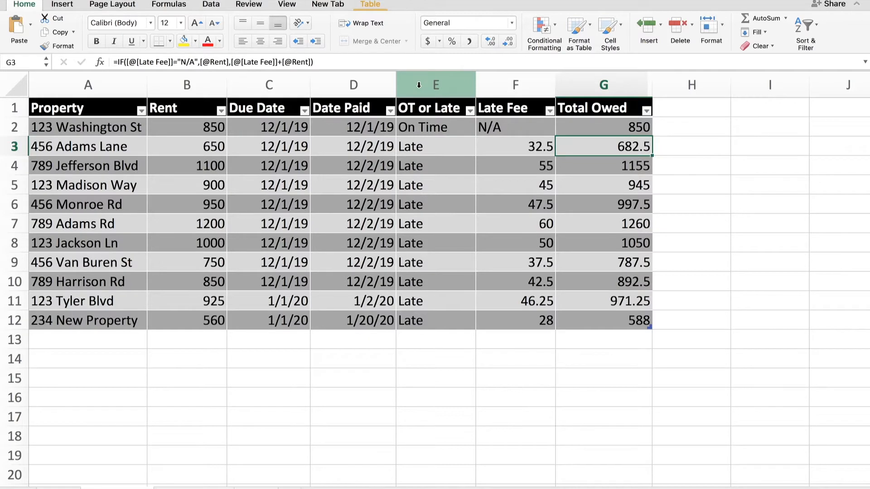
Set the Date Paid in D3 to 12/1 and check the Total Owed in the same row.
{"action": "key", "text": "Left"}
{"action": "key", "text": "Left"}
{"action": "key", "text": "Left"}
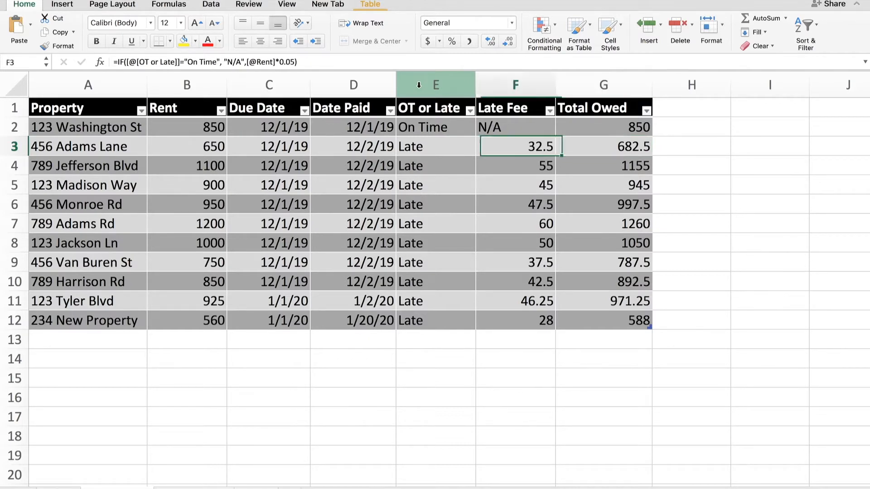
{"action": "type", "text": "12/1"}
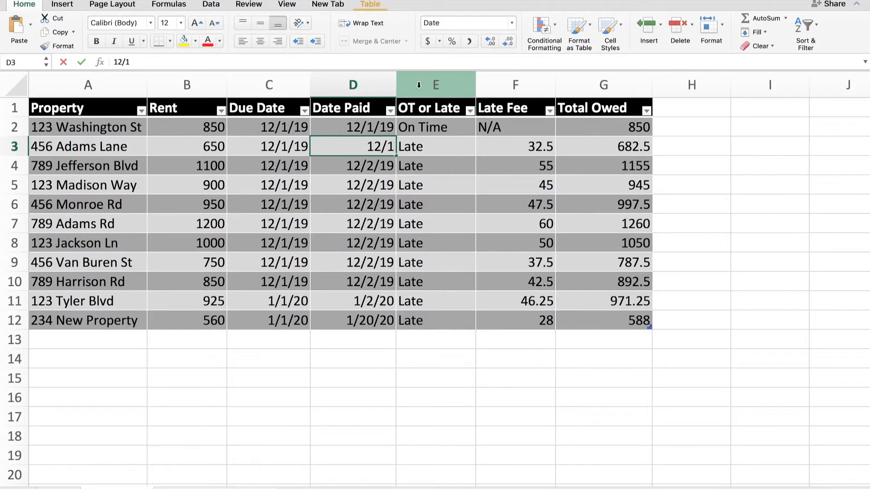
{"action": "key", "text": "Return"}
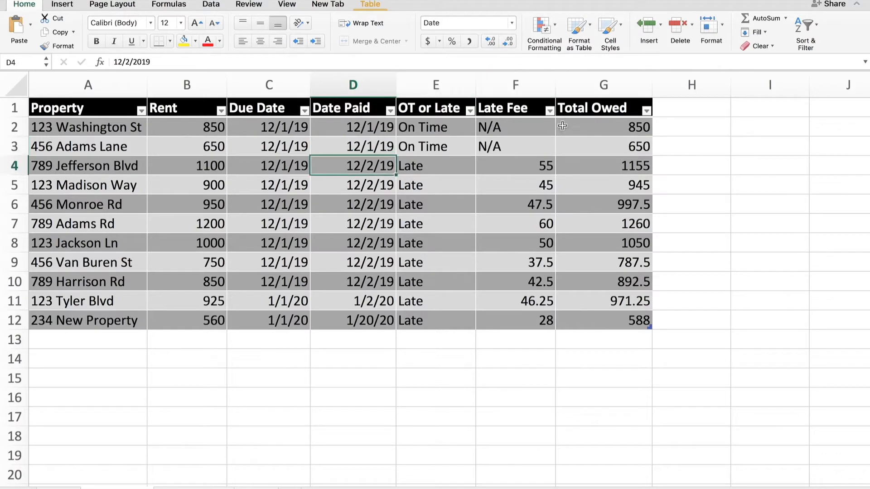
{"action": "left_click", "coordinate": [636, 144]}
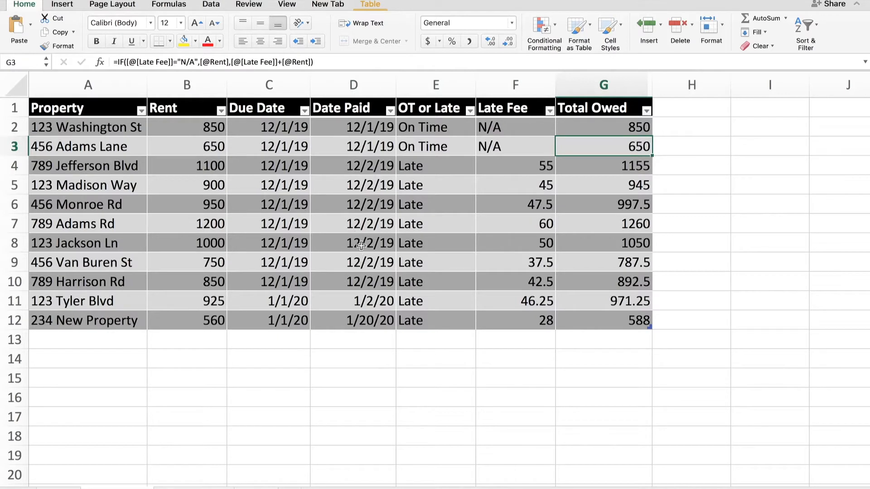
Set the Date Paid in D7 to 12/1.
{"action": "left_click", "coordinate": [359, 225]}
{"action": "type", "text": "12/1"}
{"action": "key", "text": "Return"}
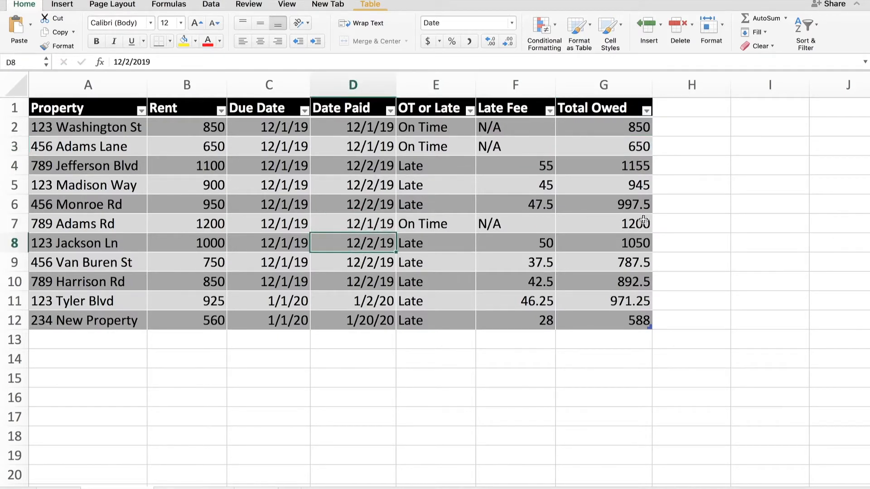
Add a new property named 456 New property2 in A13, directly below the last table row.
{"action": "left_click", "coordinate": [83, 333]}
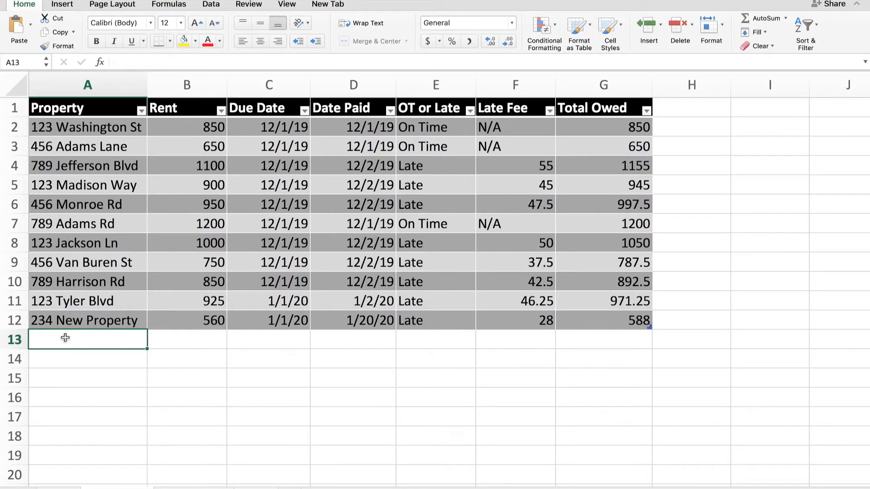
{"action": "type", "text": "456"}
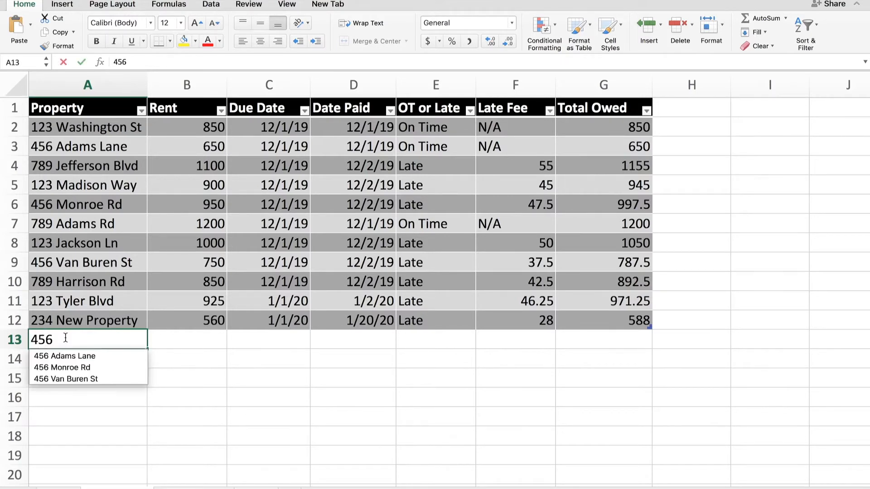
{"action": "type", "text": " New property2"}
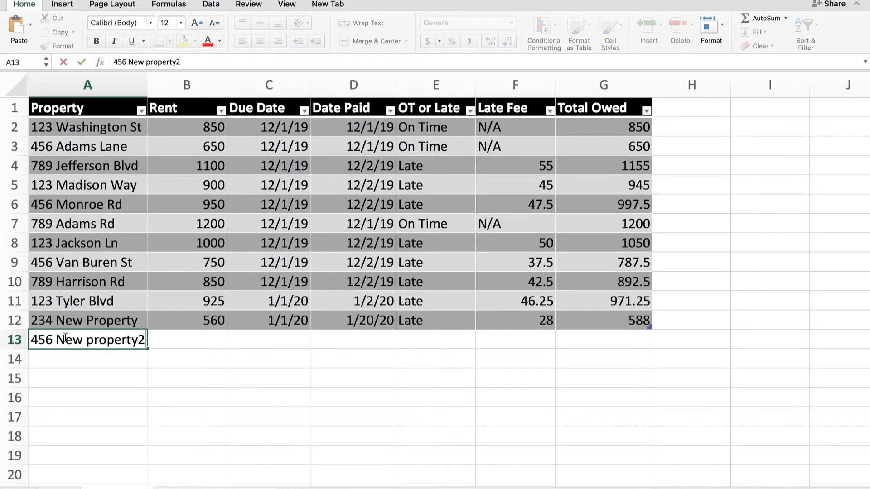
{"action": "key", "text": "Return"}
Fill in row 13 with a Rent of 1140, a Due Date of 1/1/20 and a Date Paid of 1/2/20.
{"action": "left_click", "coordinate": [411, 344]}
{"action": "key", "text": "Right"}
{"action": "key", "text": "Right"}
{"action": "key", "text": "Left"}
{"action": "key", "text": "Left"}
{"action": "key", "text": "Left"}
{"action": "key", "text": "Left"}
{"action": "key", "text": "Left"}
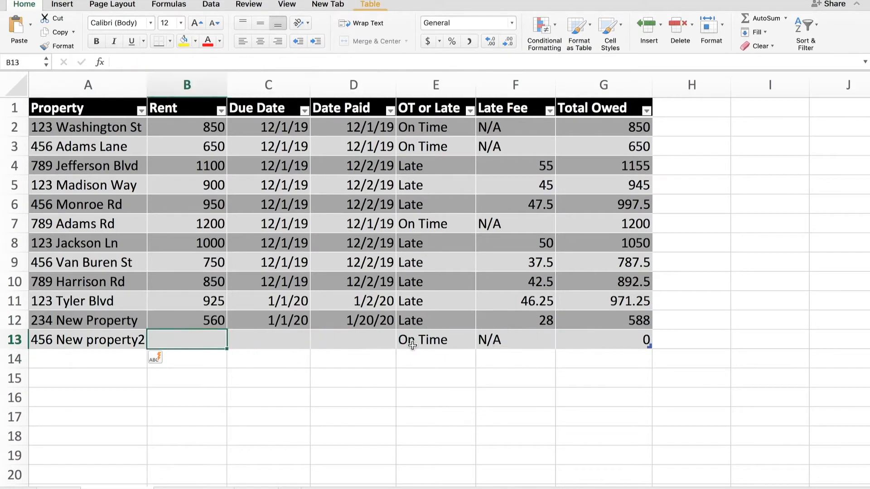
{"action": "type", "text": "1140"}
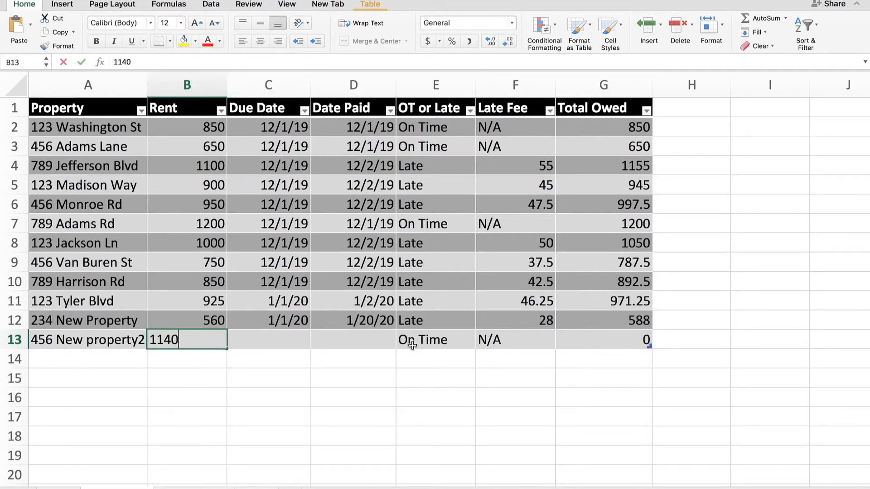
{"action": "key", "text": "Tab"}
{"action": "type", "text": "1/1/20"}
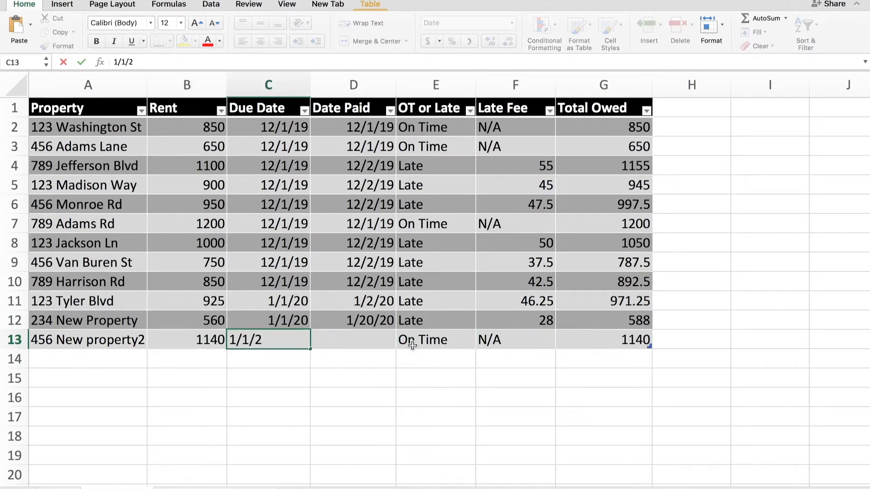
{"action": "key", "text": "Tab"}
{"action": "type", "text": "1/2/20"}
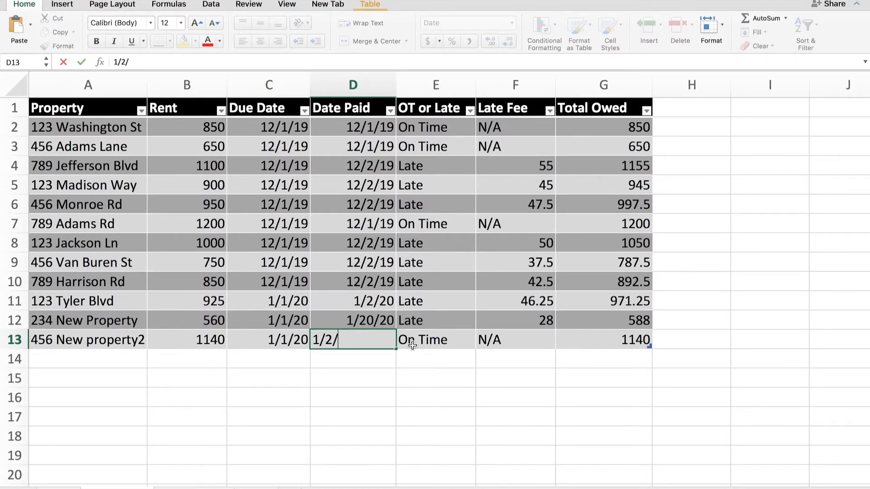
{"action": "key", "text": "Return"}
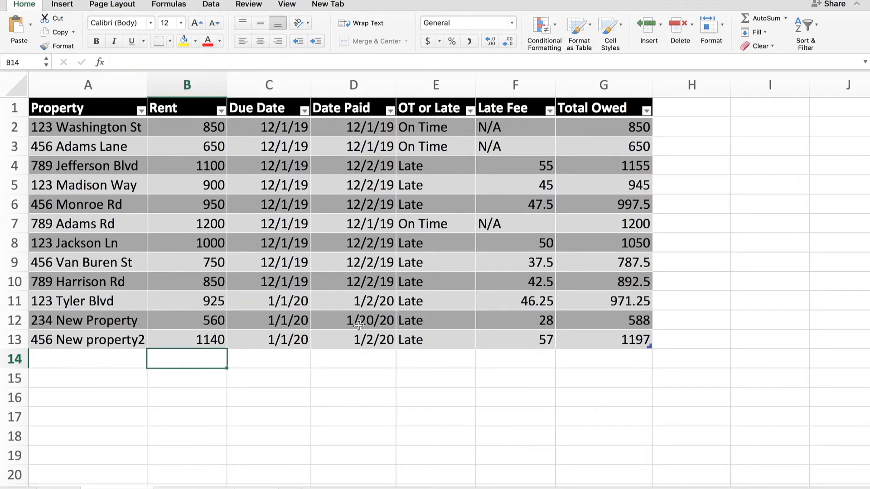
Highlight the Date Paid column, and switch to the sheet with the Raw Purchase and Discount calculation.
{"action": "left_click", "coordinate": [361, 82]}
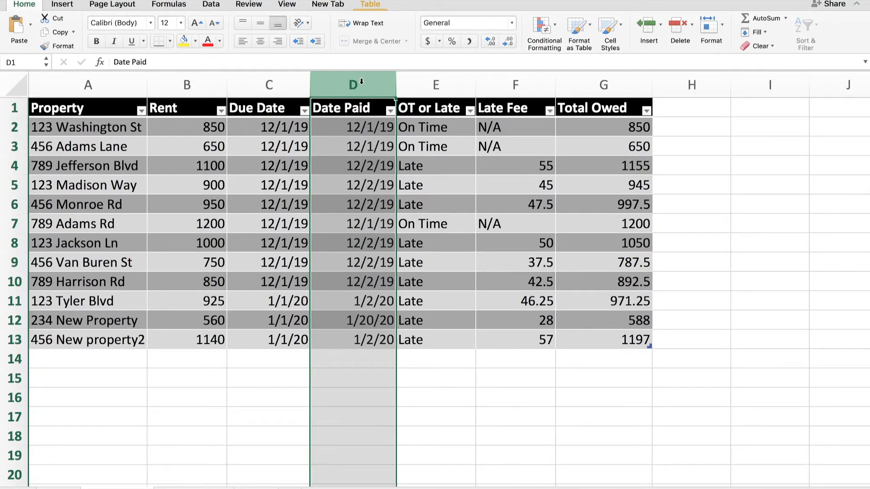
{"action": "left_click", "coordinate": [249, 415]}
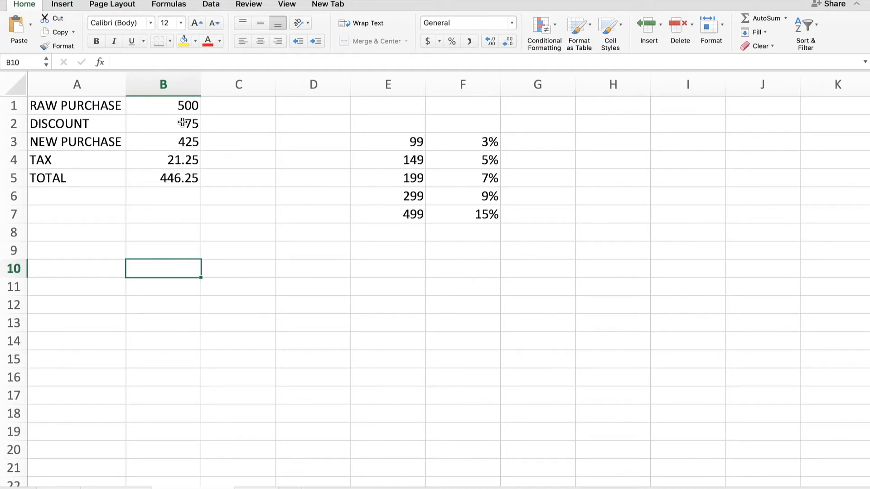
Examine the Raw Purchase value and the formulas for Discount, New Purchase, Tax and Total in B1:B5.
{"action": "left_click", "coordinate": [167, 107]}
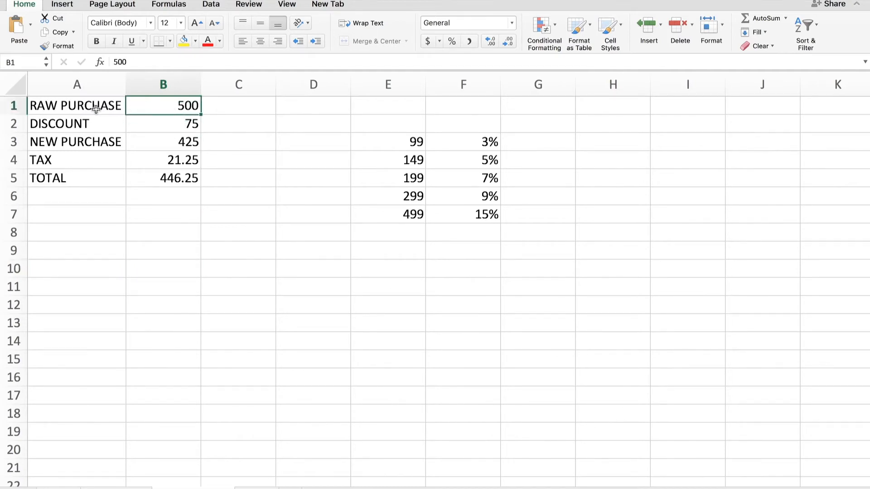
{"action": "key", "text": "Down"}
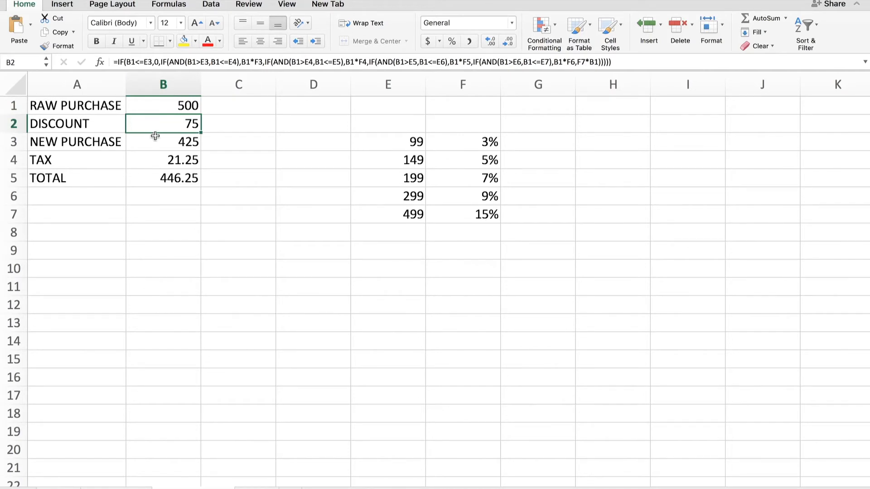
{"action": "left_click", "coordinate": [171, 144]}
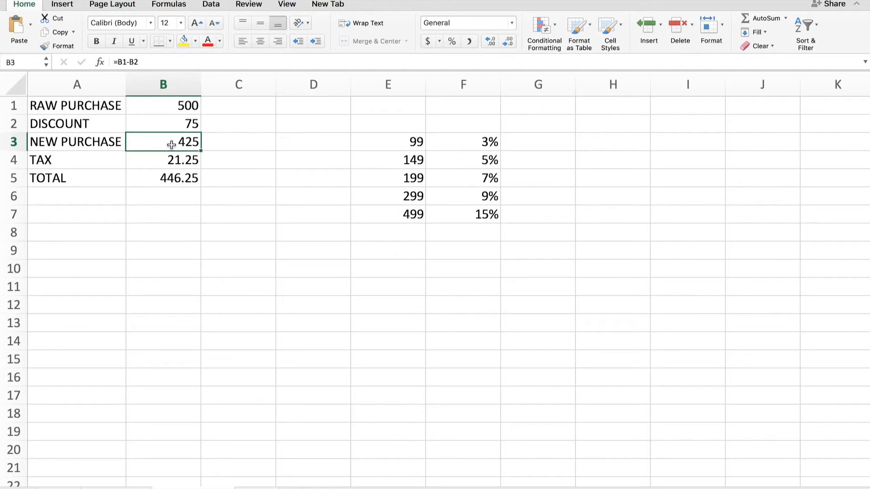
{"action": "key", "text": "Down"}
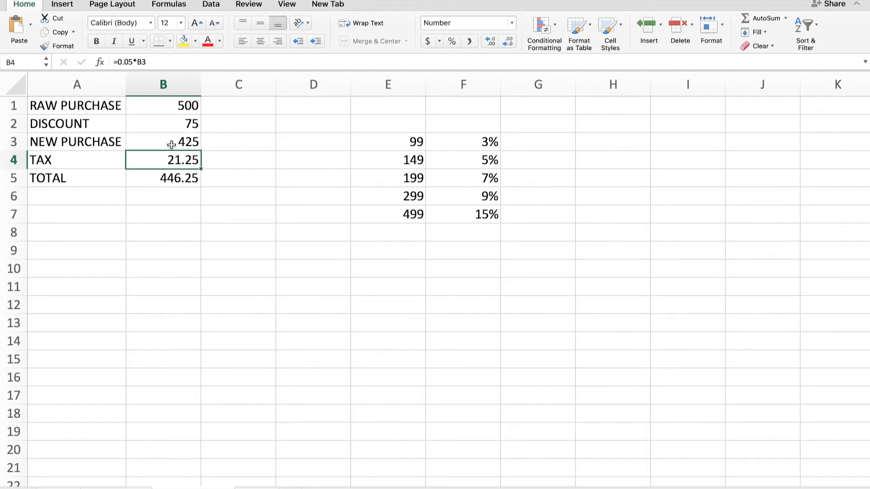
{"action": "left_click", "coordinate": [171, 144]}
{"action": "key", "text": "Down"}
{"action": "key", "text": "Down"}
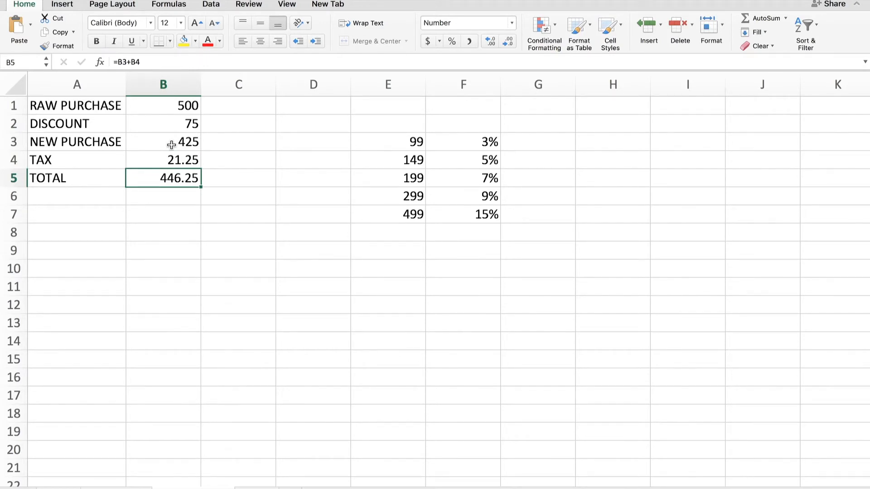
{"action": "key", "text": "Up"}
{"action": "key", "text": "Up"}
{"action": "key", "text": "Up"}
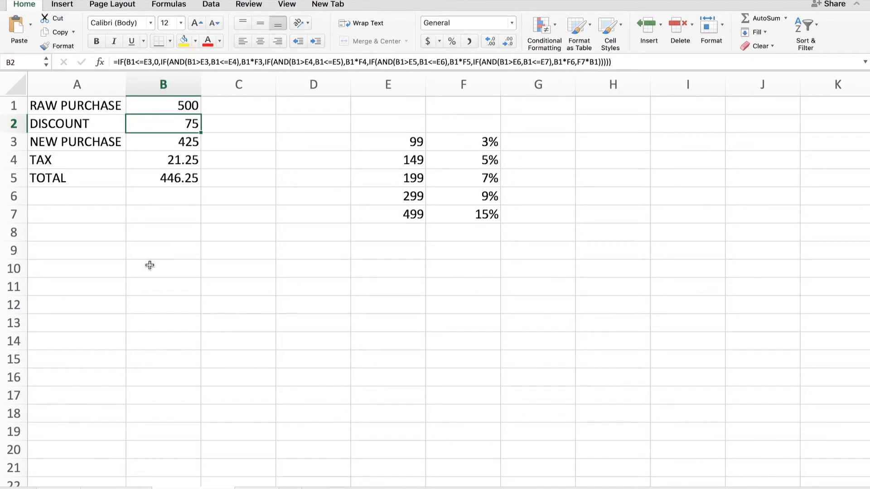
Set the Raw Purchase in B1 to 499 to test the discount formula.
{"action": "left_click", "coordinate": [154, 107]}
{"action": "type", "text": "499"}
{"action": "key", "text": "Return"}
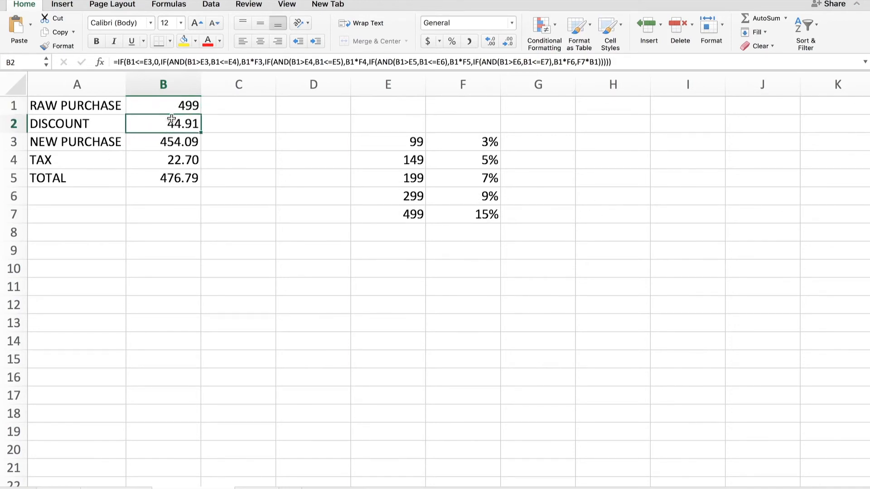
Try a Raw Purchase of 499.01 in B1, and undo that change.
{"action": "left_click", "coordinate": [176, 105]}
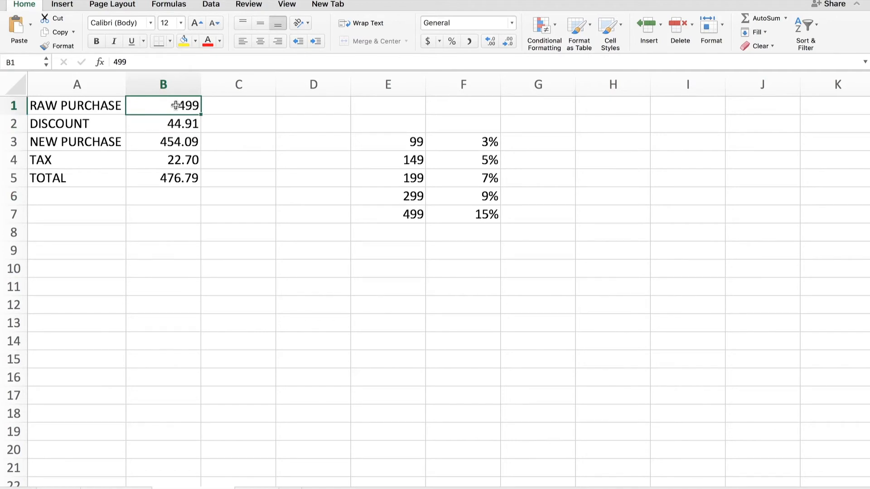
{"action": "type", "text": "499.01"}
{"action": "key", "text": "Return"}
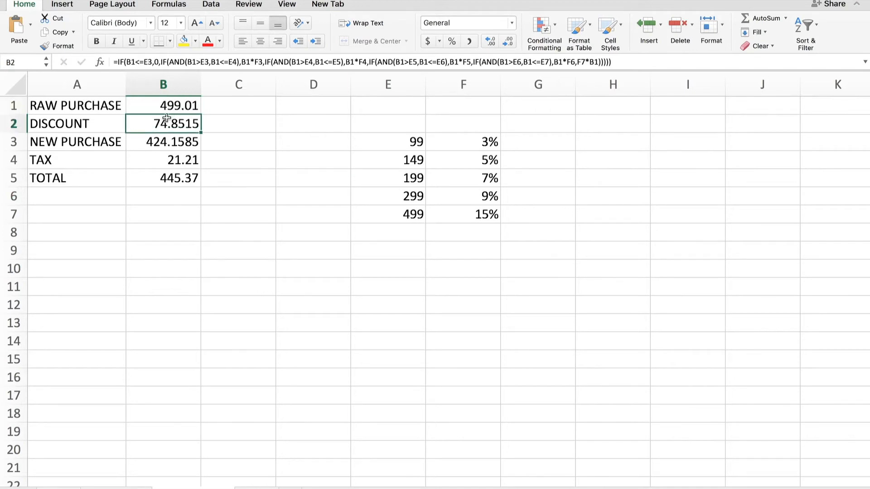
{"action": "key", "text": "ctrl+z"}
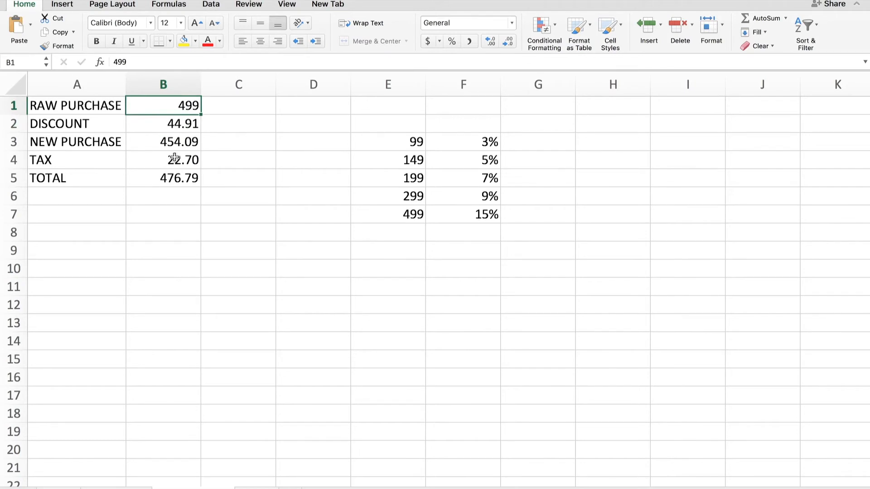
Review the Total and Discount formulas, and clear the Raw Purchase amount in B1.
{"action": "left_click", "coordinate": [176, 179]}
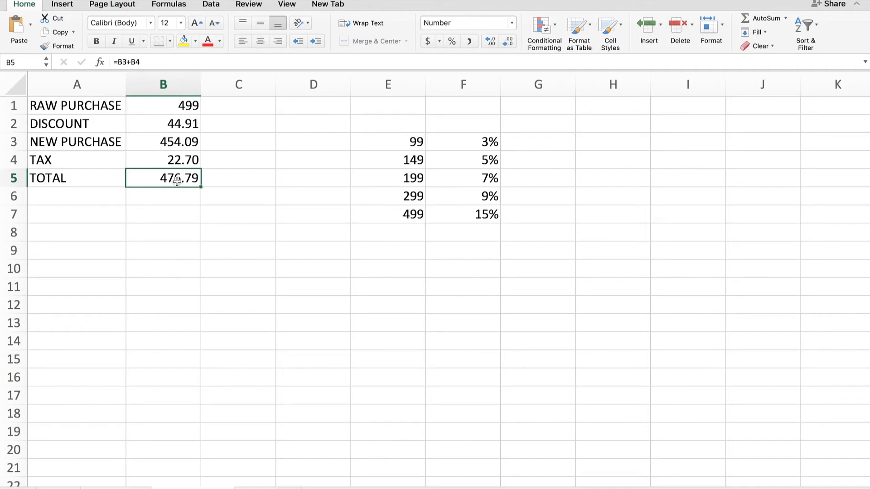
{"action": "left_click", "coordinate": [158, 262]}
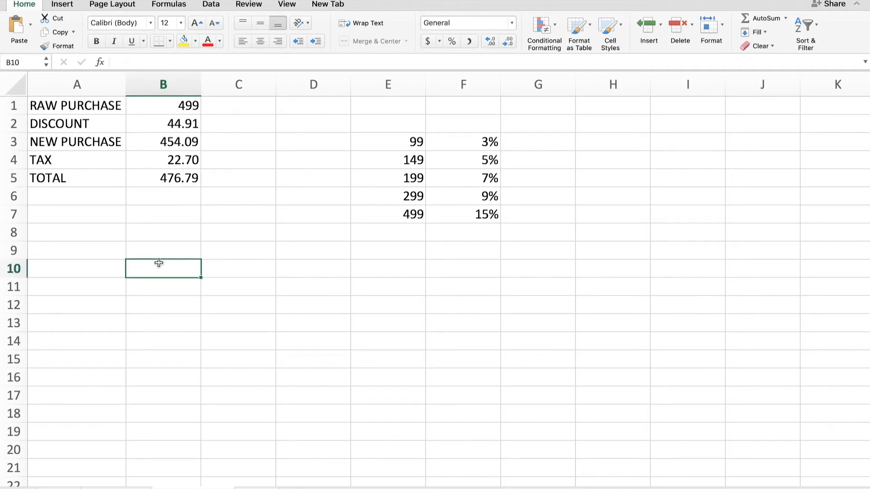
{"action": "left_click", "coordinate": [194, 125]}
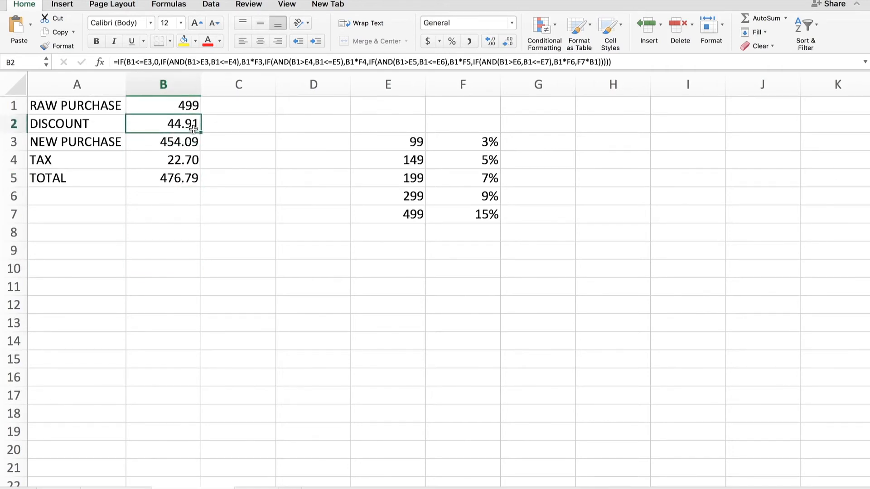
{"action": "left_click", "coordinate": [180, 106]}
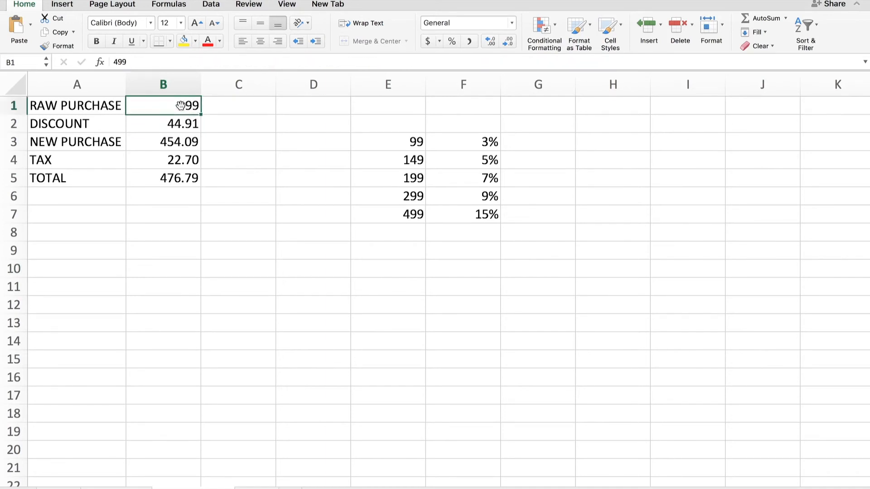
{"action": "key", "text": "Delete"}
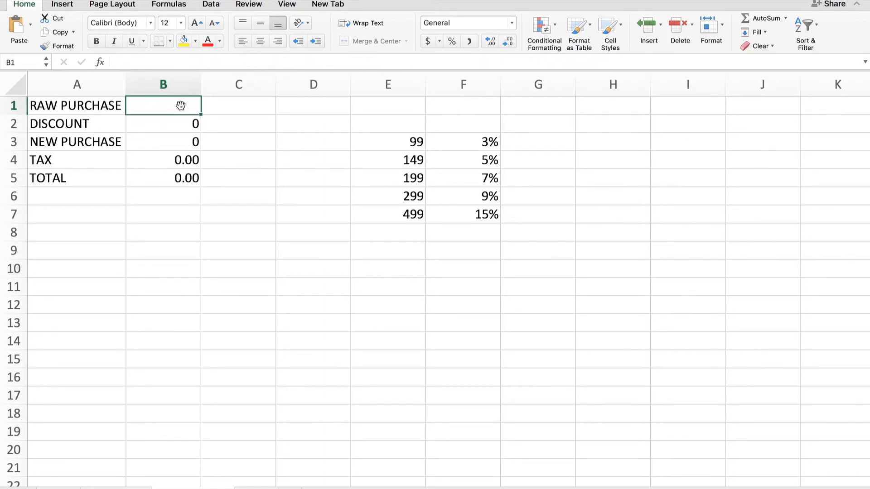
Label A10 as discount 2.
{"action": "left_click", "coordinate": [146, 268]}
{"action": "left_click", "coordinate": [92, 268]}
{"action": "type", "text": "discount 2"}
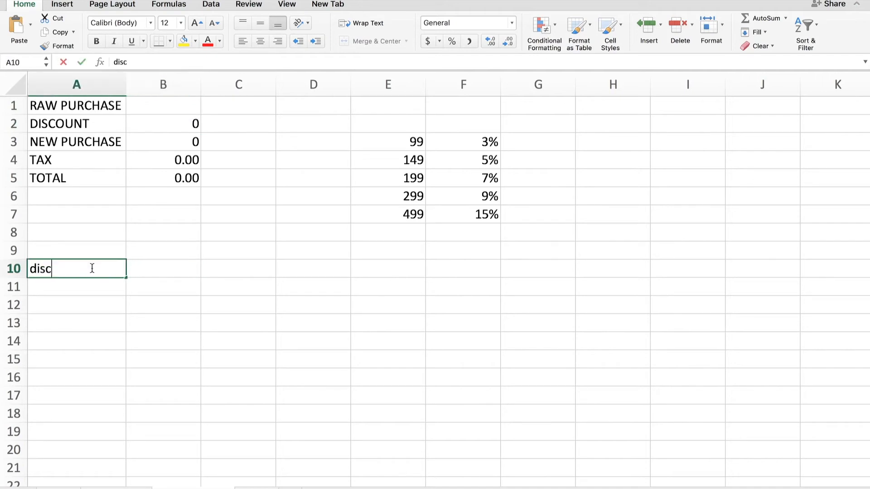
{"action": "key", "text": "Tab"}
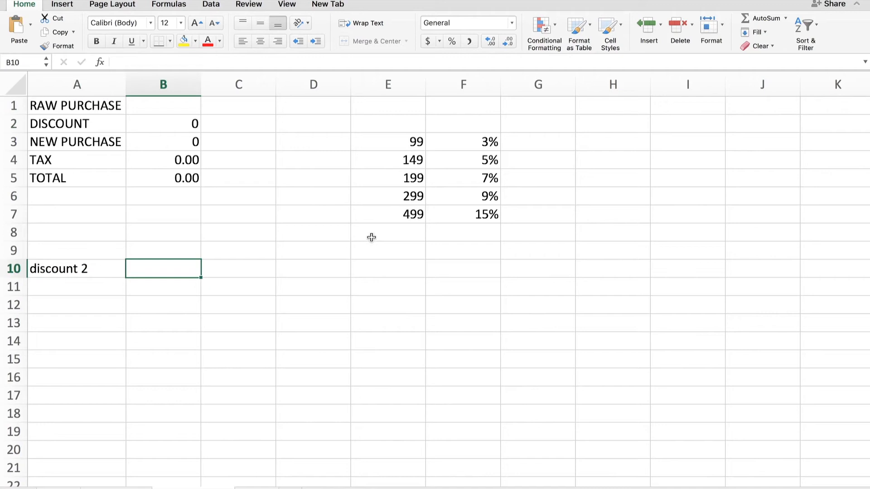
Begin an IF formula in B10 that returns 0 when B1 is less than or equal to E3.
{"action": "type", "text": "=If("}
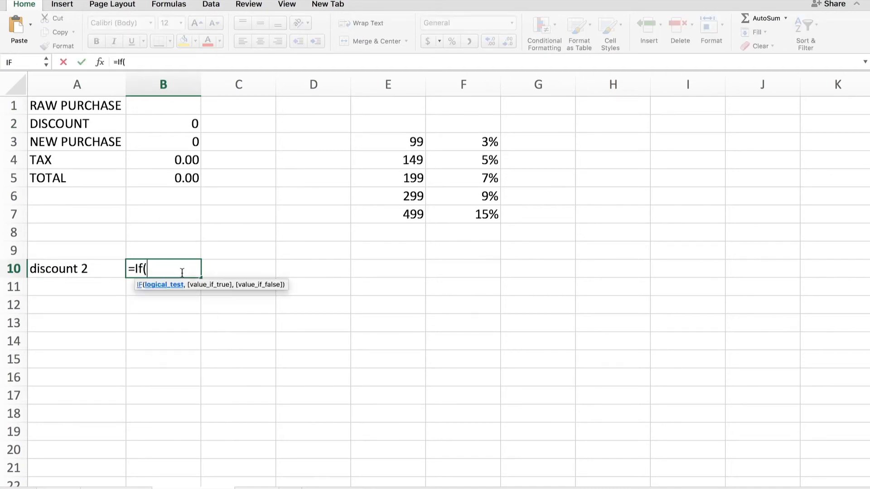
{"action": "key", "text": "BackSpace"}
{"action": "key", "text": "BackSpace"}
{"action": "key", "text": "BackSpace"}
{"action": "type", "text": "IF("}
{"action": "left_click", "coordinate": [164, 109]}
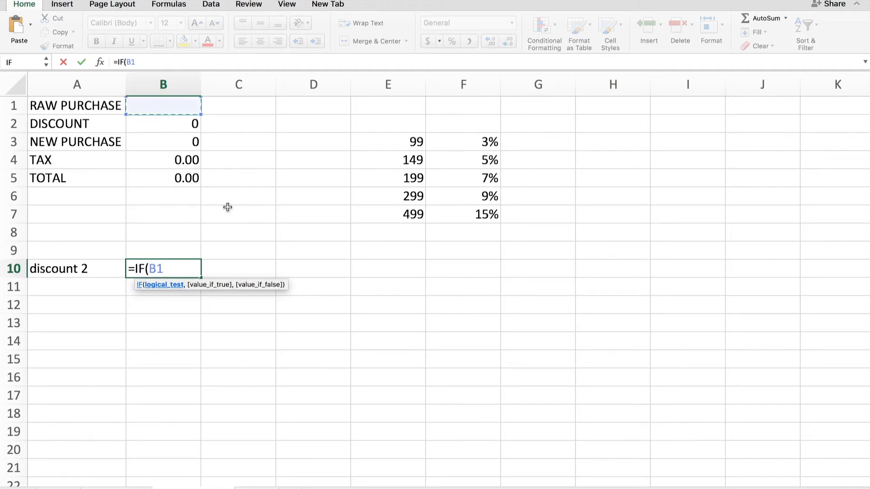
{"action": "type", "text": "<="}
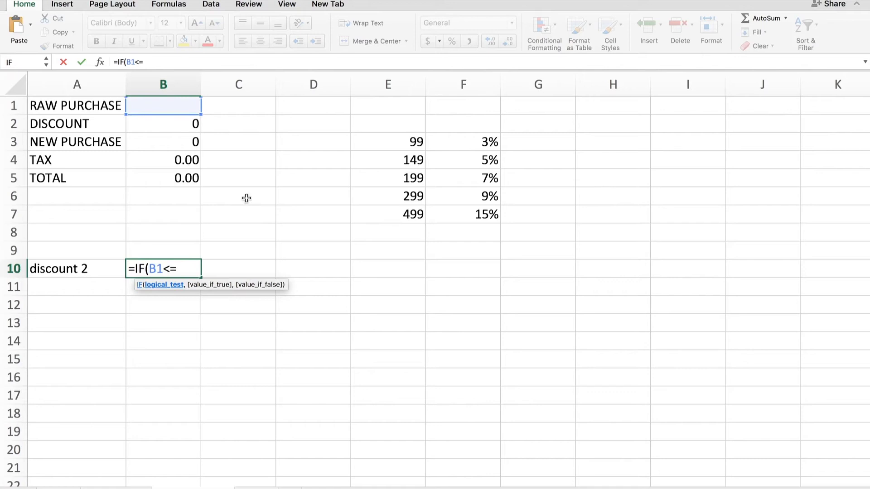
{"action": "left_click", "coordinate": [405, 141]}
{"action": "type", "text": ",0"}
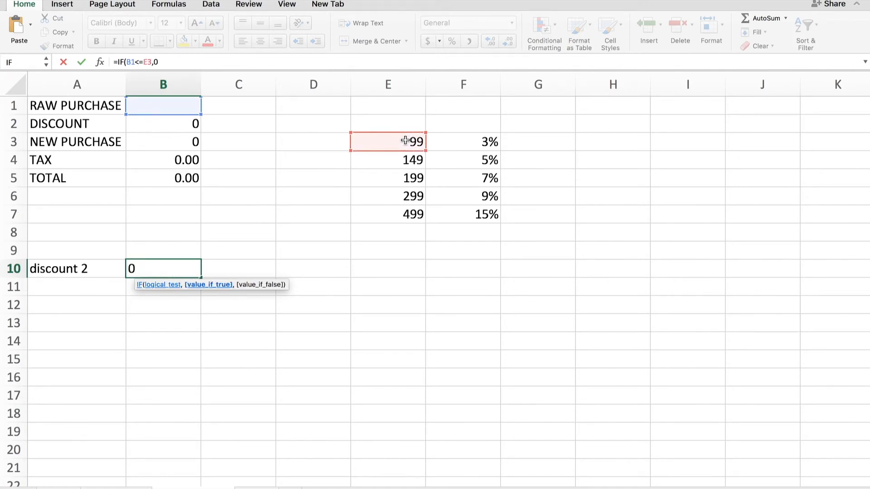
{"action": "type", "text": ","}
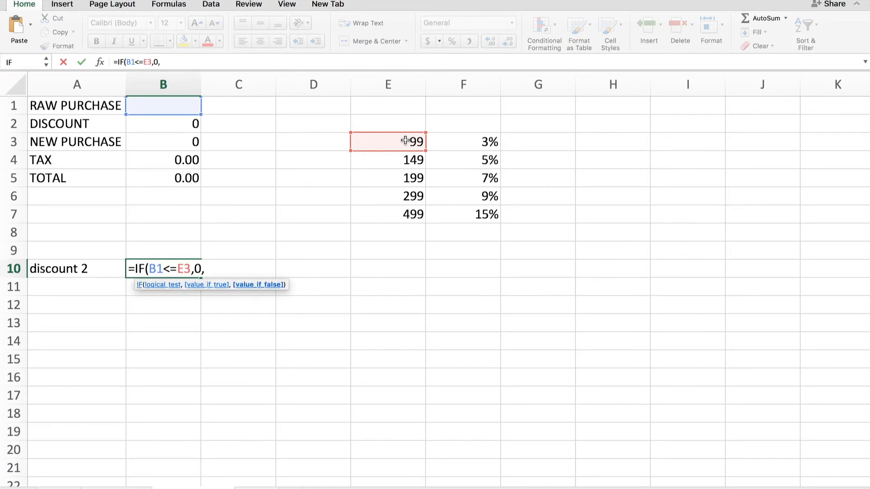
Nest an IF in the B10 formula with an AND test that B1 is greater than E3 and at most E7.
{"action": "type", "text": "IF"}
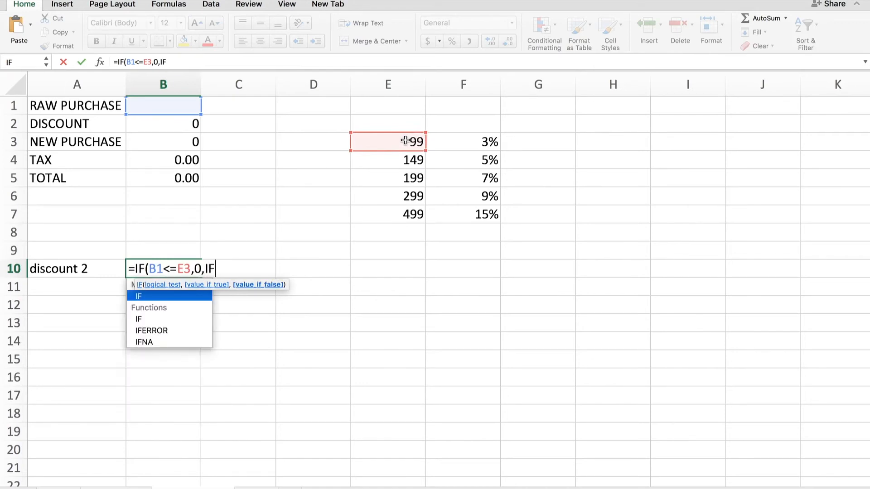
{"action": "type", "text": "(AND"}
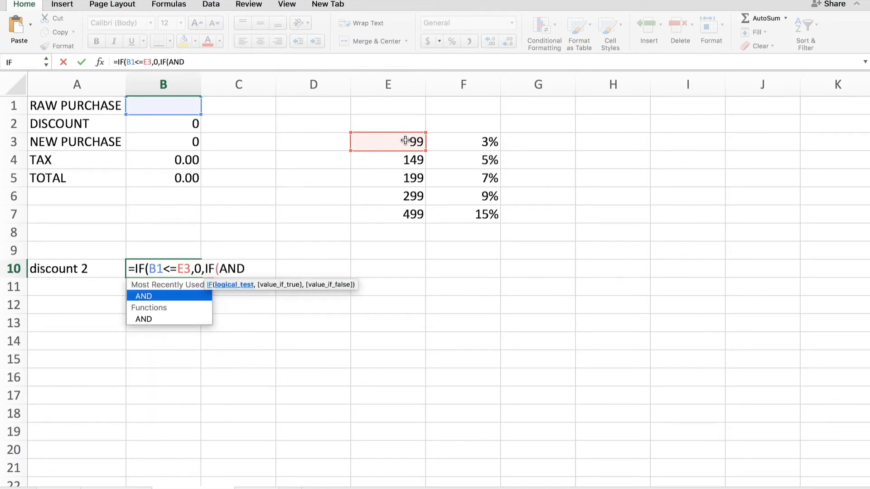
{"action": "type", "text": "("}
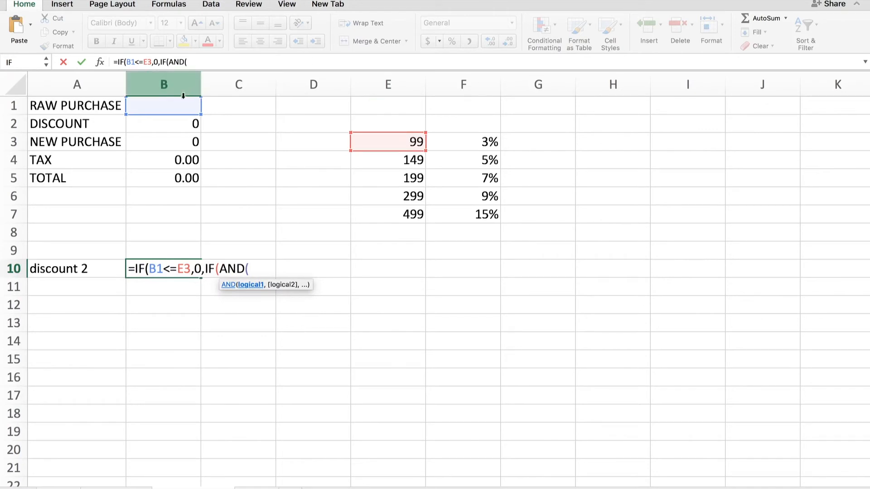
{"action": "left_click", "coordinate": [171, 105]}
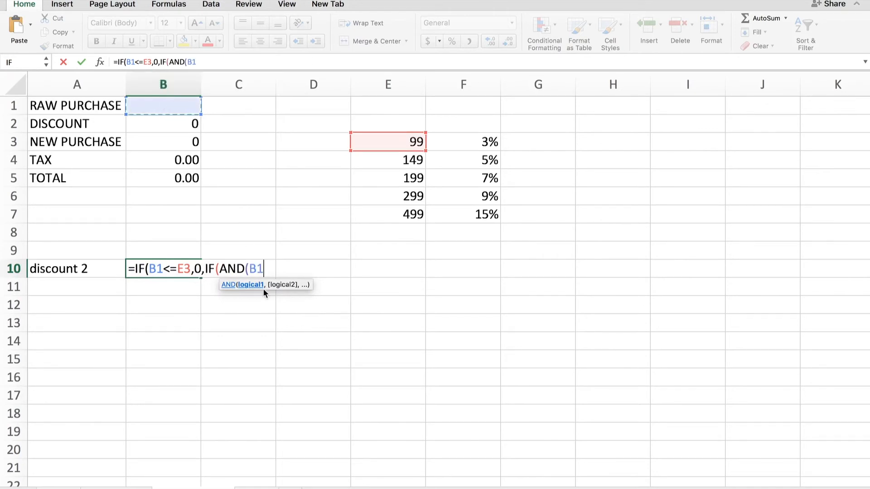
{"action": "type", "text": ">"}
{"action": "left_click", "coordinate": [406, 142]}
{"action": "type", "text": ","}
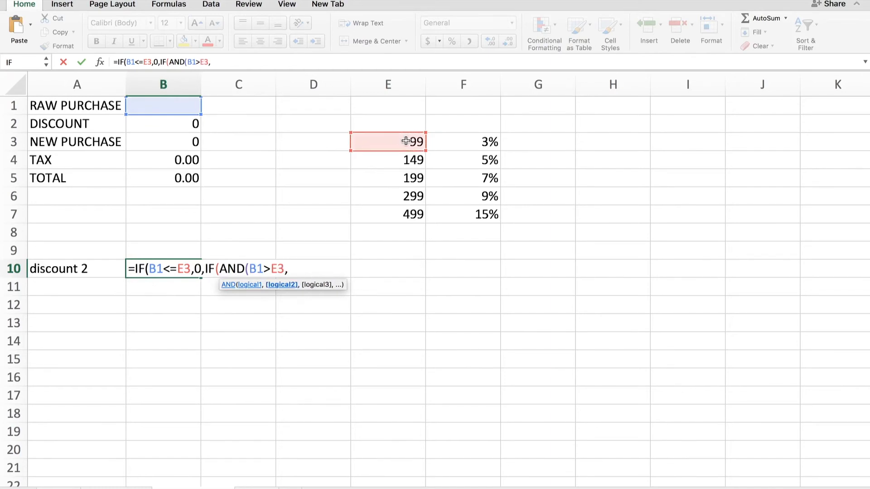
{"action": "type", "text": "B1<"}
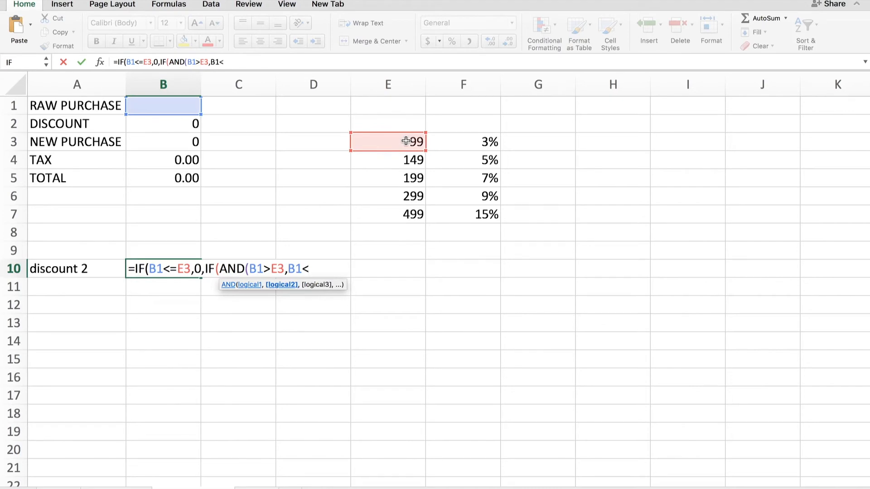
{"action": "type", "text": "="}
{"action": "left_click", "coordinate": [399, 214]}
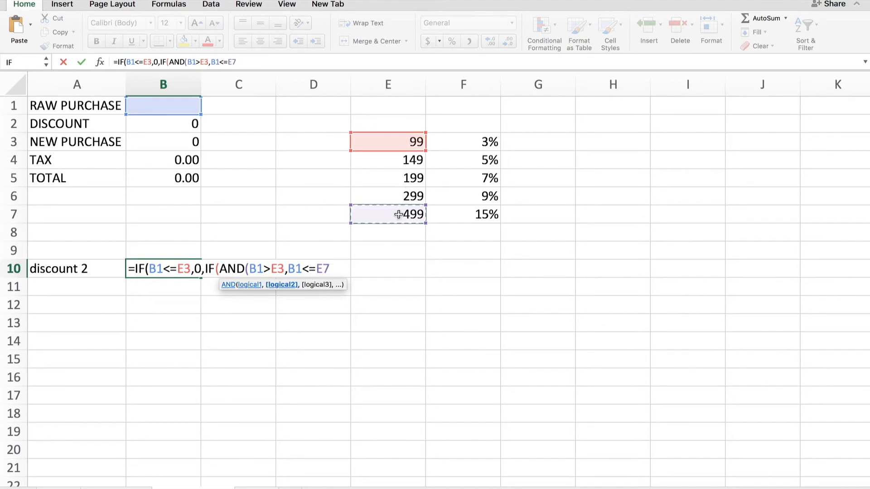
{"action": "type", "text": "),"}
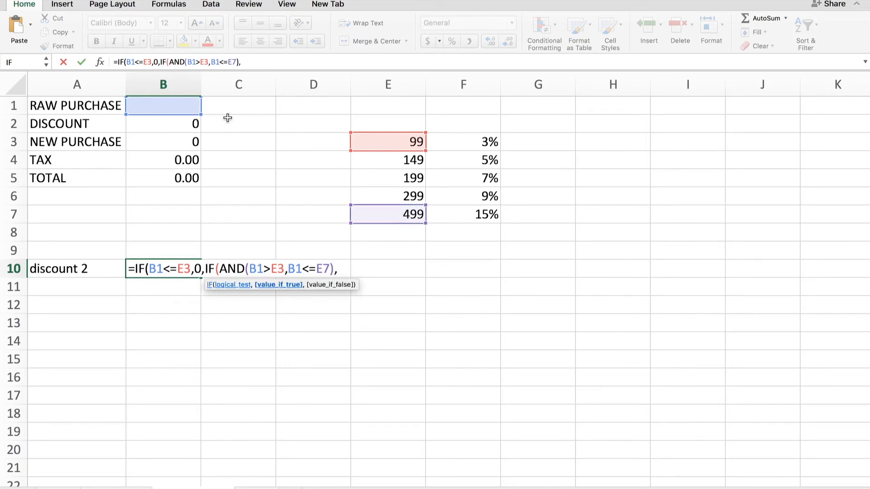
Complete the nested IF in B10 to return B1*F3 when the AND test is true and B1*F7 otherwise.
{"action": "left_click", "coordinate": [176, 109]}
{"action": "type", "text": "*"}
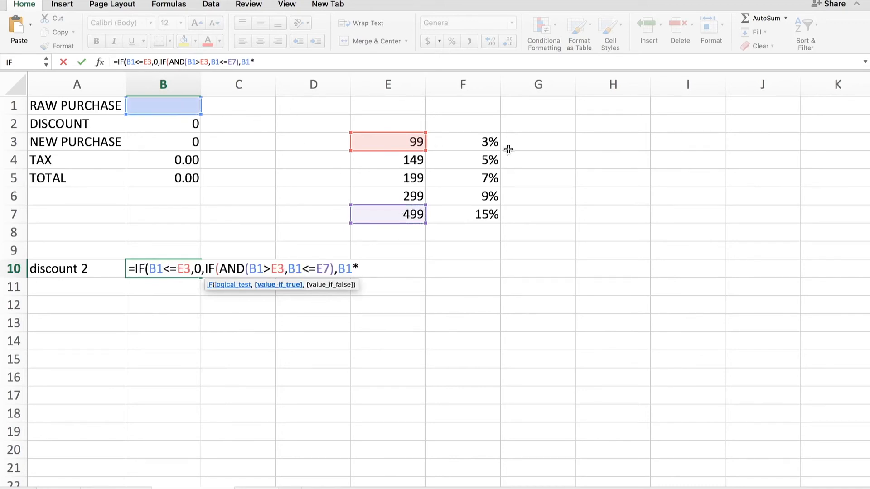
{"action": "left_click", "coordinate": [460, 139]}
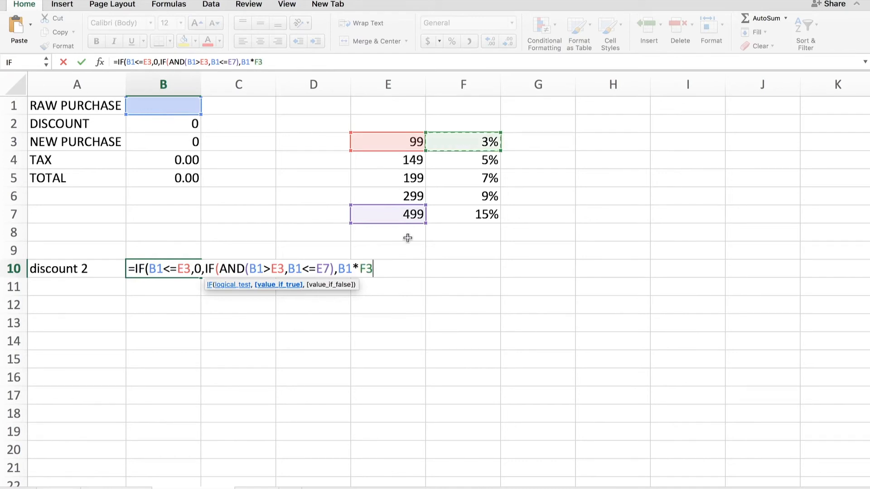
{"action": "type", "text": ","}
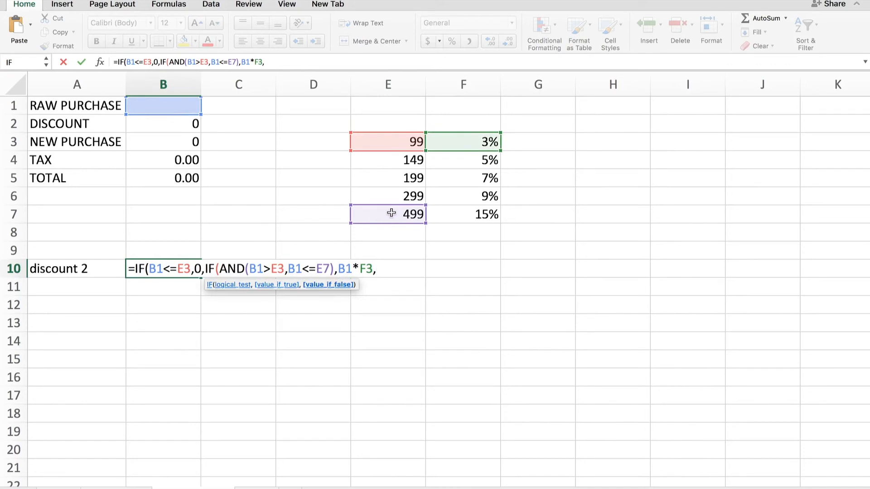
{"action": "left_click", "coordinate": [155, 104]}
{"action": "type", "text": "*"}
{"action": "left_click", "coordinate": [494, 210]}
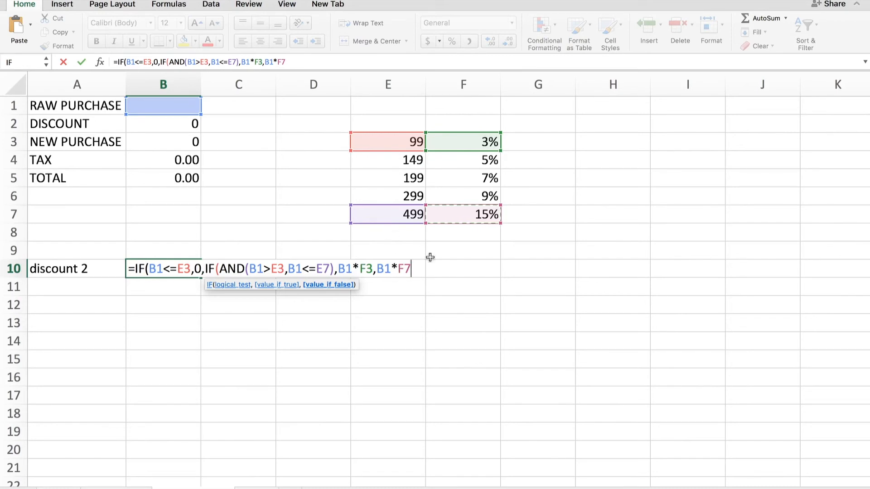
{"action": "type", "text": "))"}
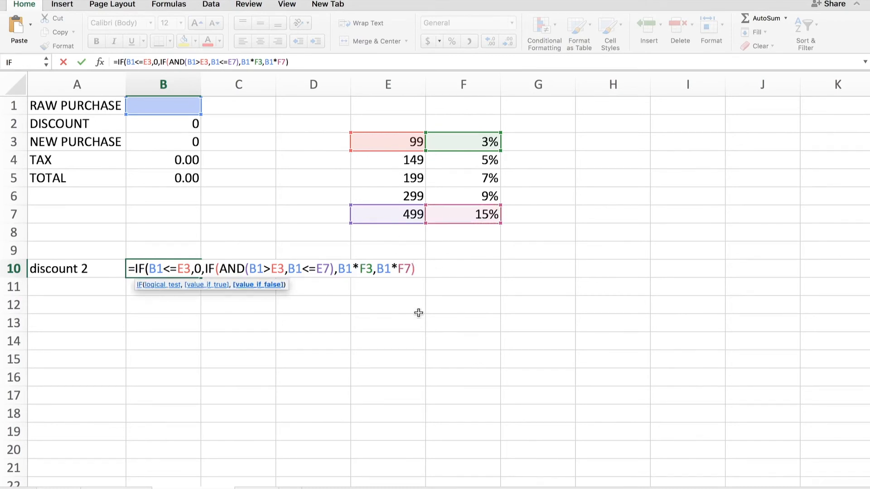
{"action": "key", "text": "Return"}
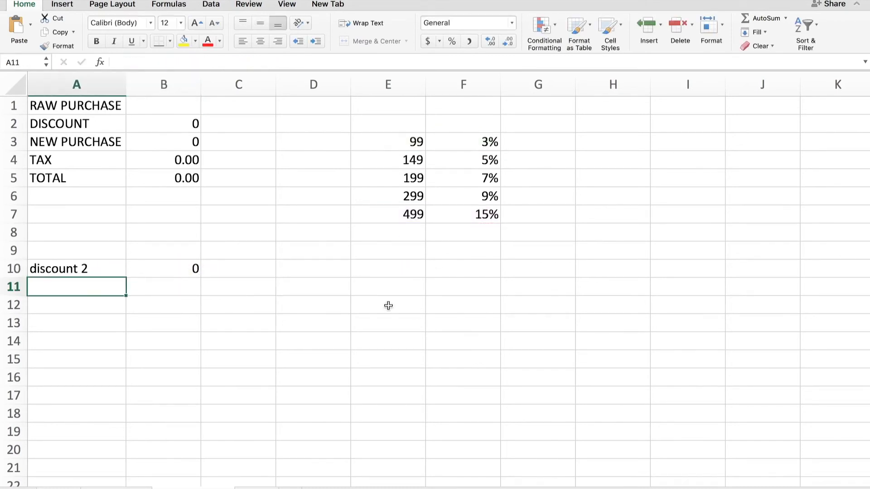
Test both discount formulas with raw purchase amounts of 99 and 100 in B1.
{"action": "left_click", "coordinate": [168, 104]}
{"action": "type", "text": "99"}
{"action": "key", "text": "Return"}
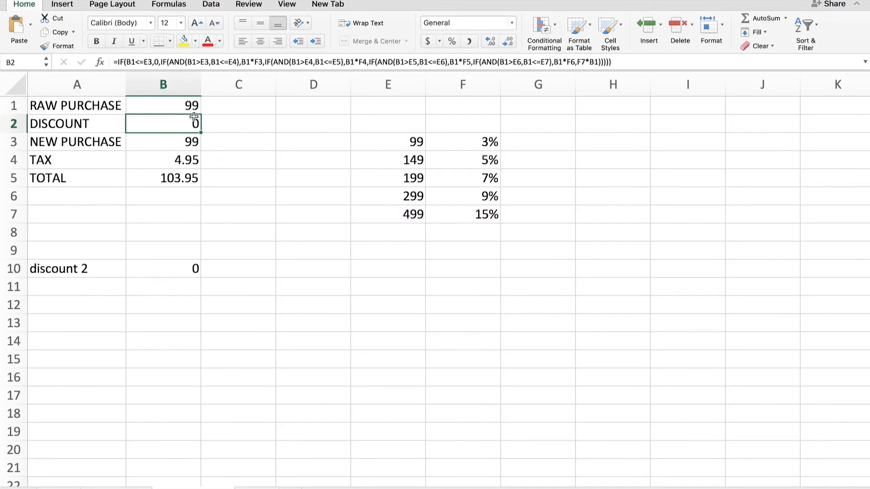
{"action": "left_click", "coordinate": [189, 106]}
{"action": "type", "text": "100"}
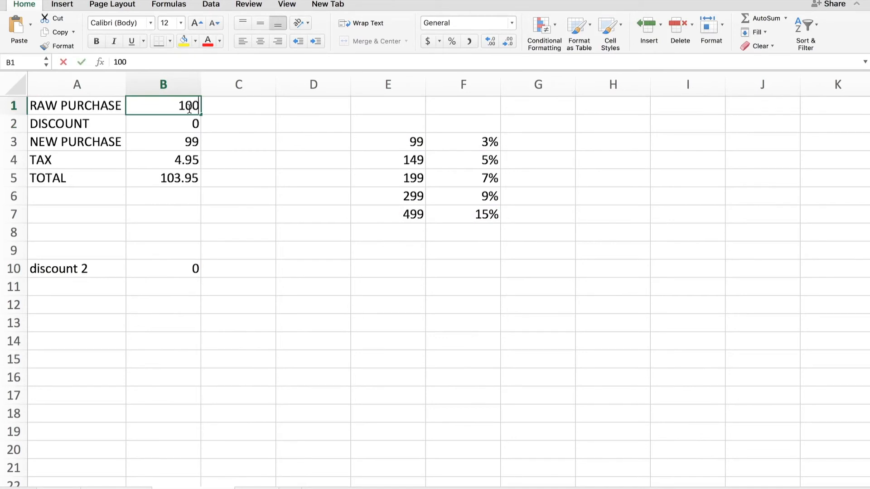
{"action": "key", "text": "Return"}
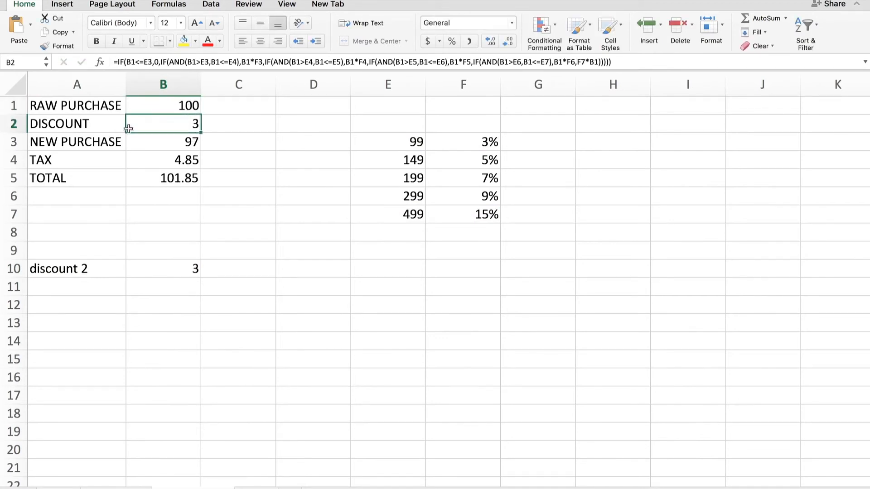
Check the discount 2 result in B10, and set the raw purchase in B1 to 500.
{"action": "key", "text": "Down"}
{"action": "key", "text": "Down"}
{"action": "key", "text": "Down"}
{"action": "key", "text": "Down"}
{"action": "key", "text": "Down"}
{"action": "key", "text": "Down"}
{"action": "key", "text": "Down"}
{"action": "key", "text": "Down"}
{"action": "key", "text": "Up"}
{"action": "key", "text": "Up"}
{"action": "key", "text": "Up"}
{"action": "key", "text": "Up"}
{"action": "key", "text": "Up"}
{"action": "key", "text": "Up"}
{"action": "key", "text": "Up"}
{"action": "key", "text": "Up"}
{"action": "key", "text": "Up"}
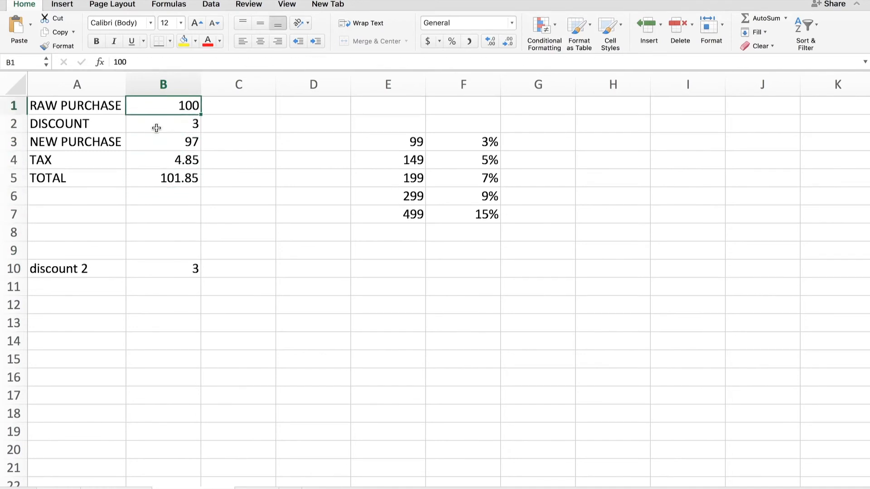
{"action": "type", "text": "500"}
{"action": "key", "text": "Return"}
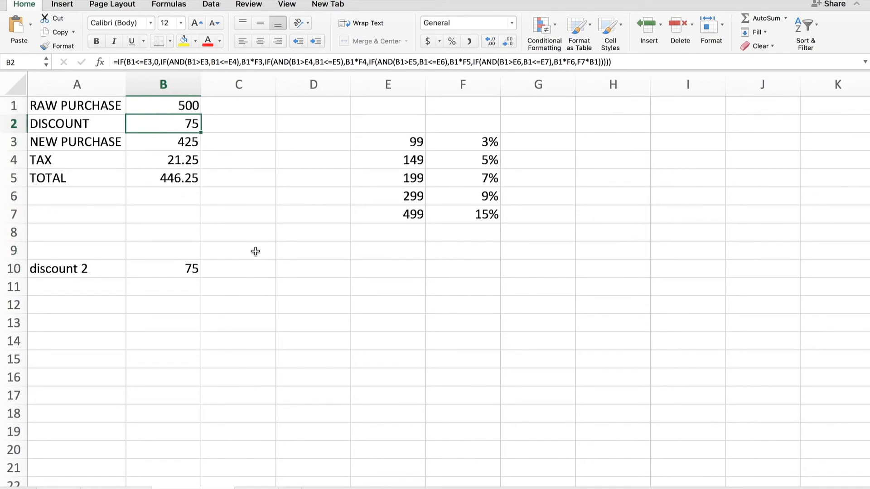
Begin an IF formula in C10 that tests whether B10 equals B2.
{"action": "left_click", "coordinate": [243, 270]}
{"action": "type", "text": "="}
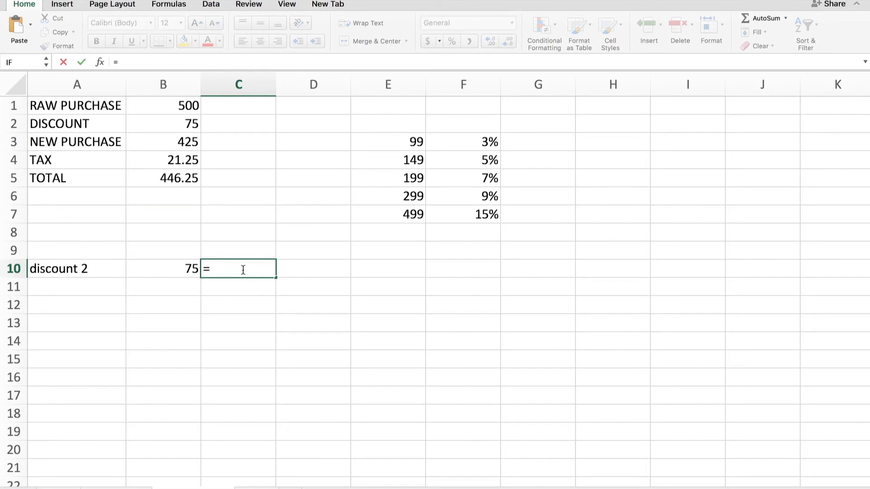
{"action": "type", "text": "(IF"}
{"action": "key", "text": "BackSpace"}
{"action": "key", "text": "BackSpace"}
{"action": "key", "text": "BackSpace"}
{"action": "type", "text": "IF("}
{"action": "left_click", "coordinate": [157, 272]}
{"action": "type", "text": "="}
{"action": "left_click", "coordinate": [172, 123]}
Finish the C10 formula to return "IT WORKS!" when the values match and "TRY AGAIN FRIENDS" otherwise.
{"action": "type", "text": ",\"IT WORKS"}
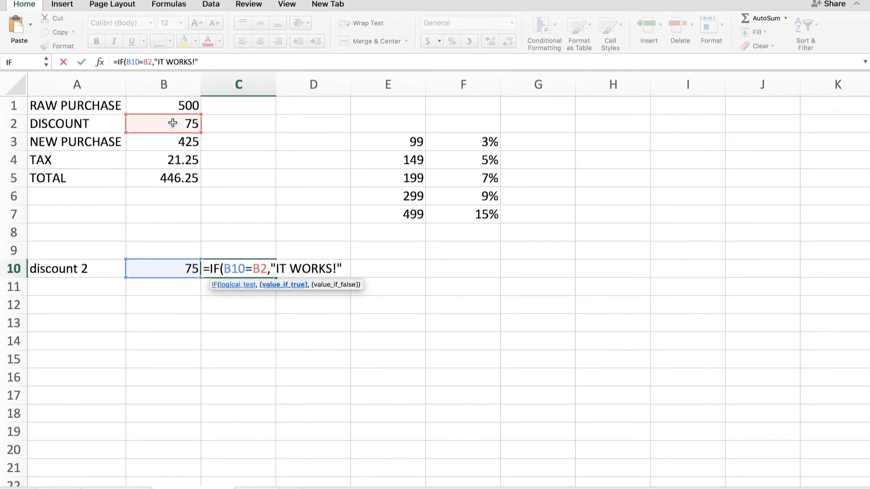
{"action": "type", "text": "!\",\"TRY "}
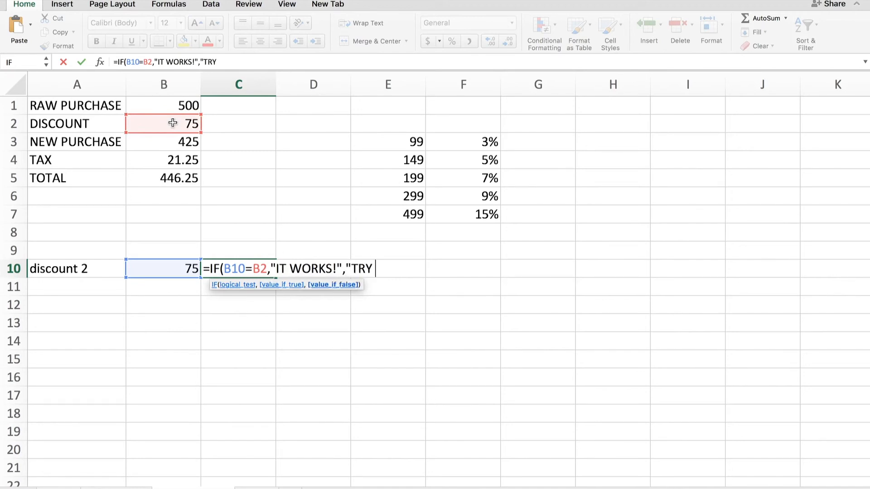
{"action": "type", "text": "AGAIN FRIENDS"}
{"action": "key", "text": "Return"}
{"action": "key", "text": "Return"}
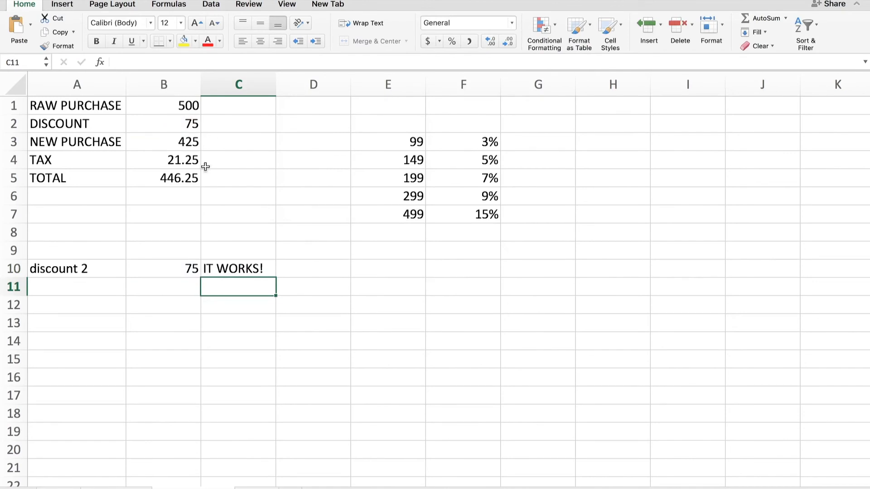
Review the comparison formula in C10, and test it with raw purchase amounts of 100 and 150 in B1.
{"action": "left_click", "coordinate": [231, 269]}
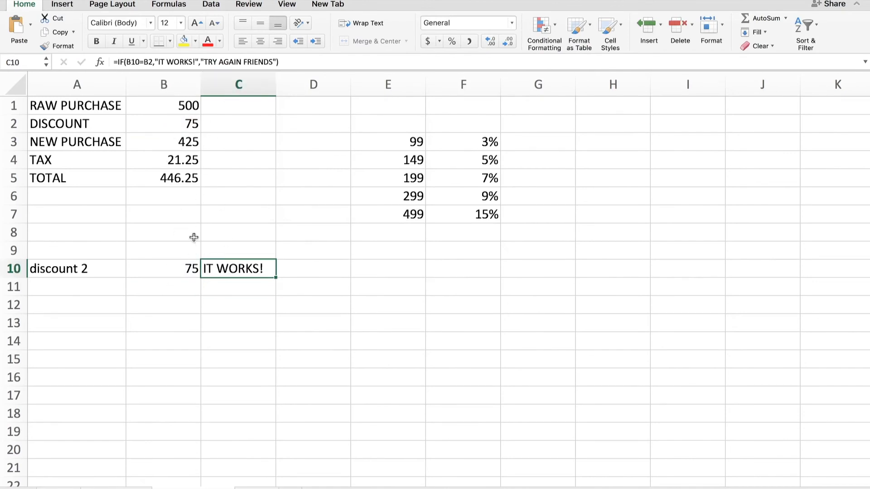
{"action": "left_click", "coordinate": [172, 106]}
{"action": "type", "text": "100"}
{"action": "key", "text": "Return"}
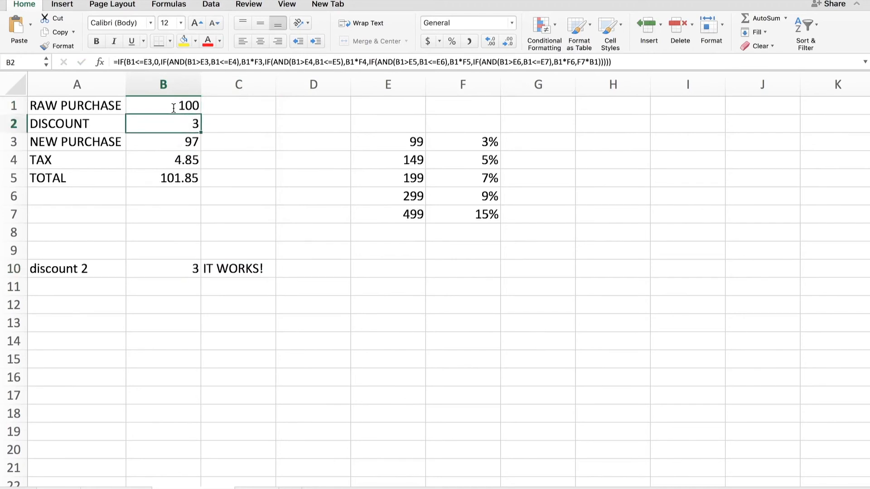
{"action": "left_click", "coordinate": [174, 108]}
{"action": "type", "text": "150"}
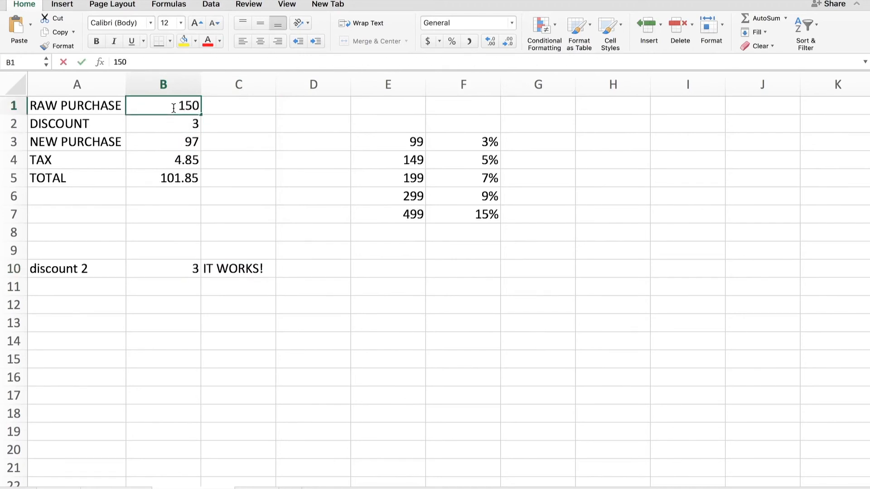
{"action": "key", "text": "Return"}
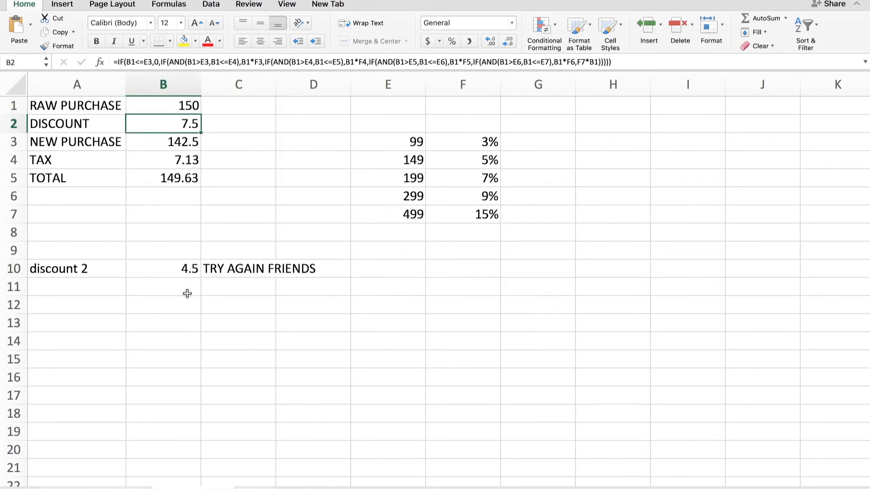
Try a raw purchase of 2390 in B1, and undo that change.
{"action": "left_click", "coordinate": [260, 269]}
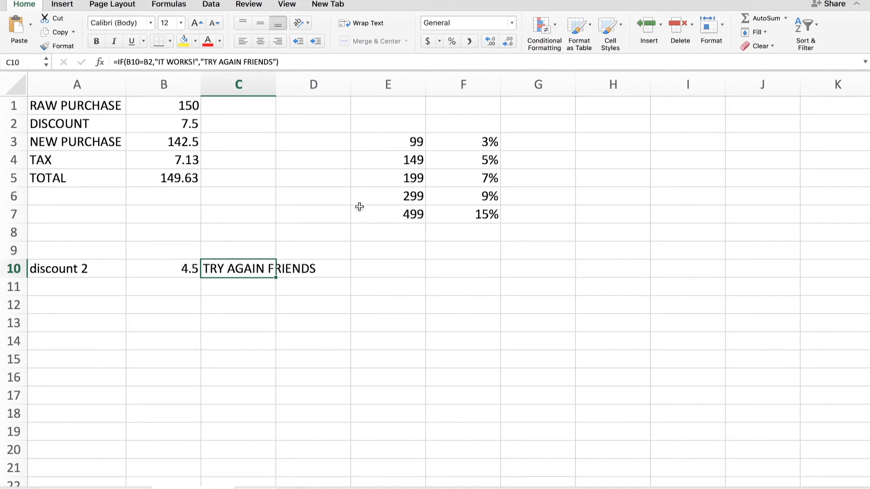
{"action": "left_click", "coordinate": [185, 111]}
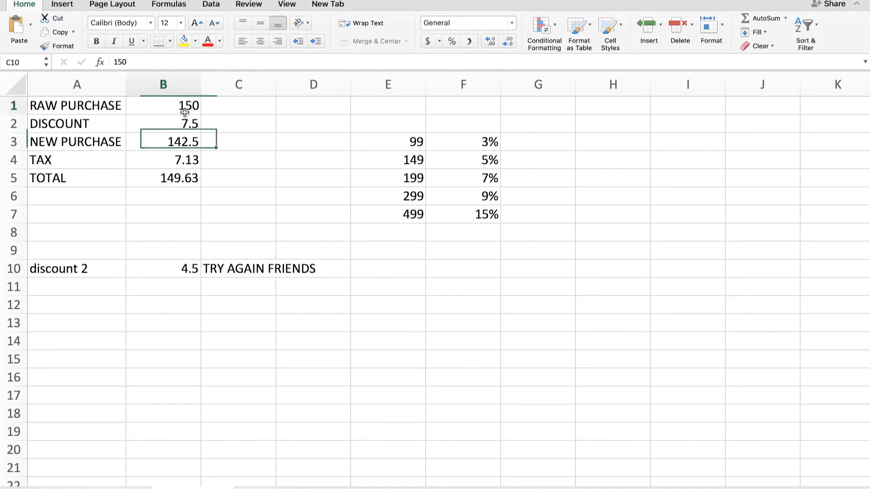
{"action": "type", "text": "2390"}
{"action": "key", "text": "Return"}
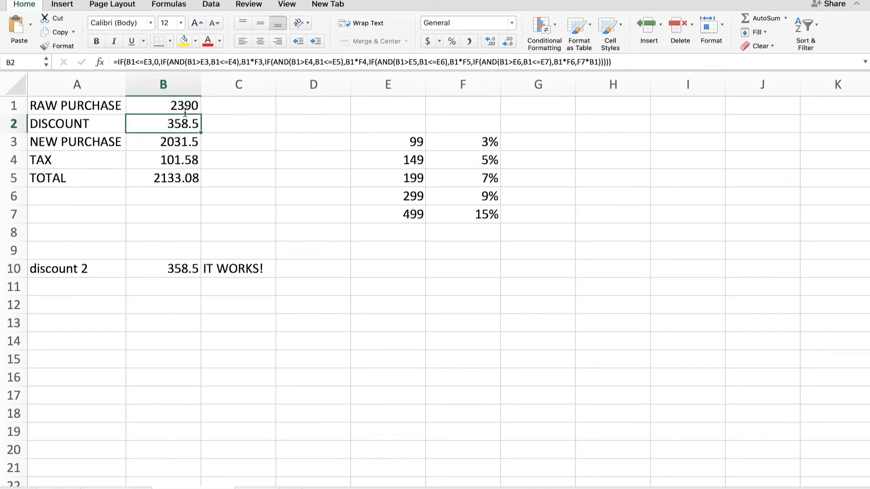
{"action": "left_click", "coordinate": [177, 104]}
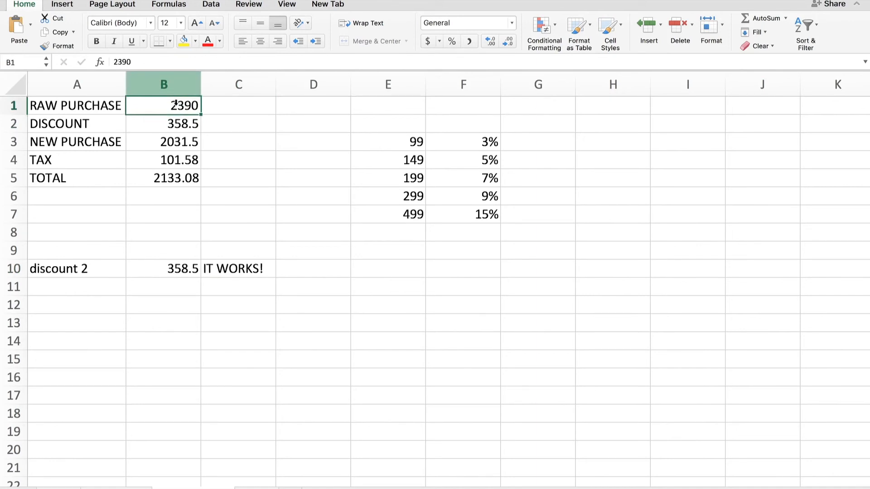
{"action": "key", "text": "super+z"}
Compare the two discounts using raw purchase amounts of 239 and 499 in B1.
{"action": "type", "text": "239"}
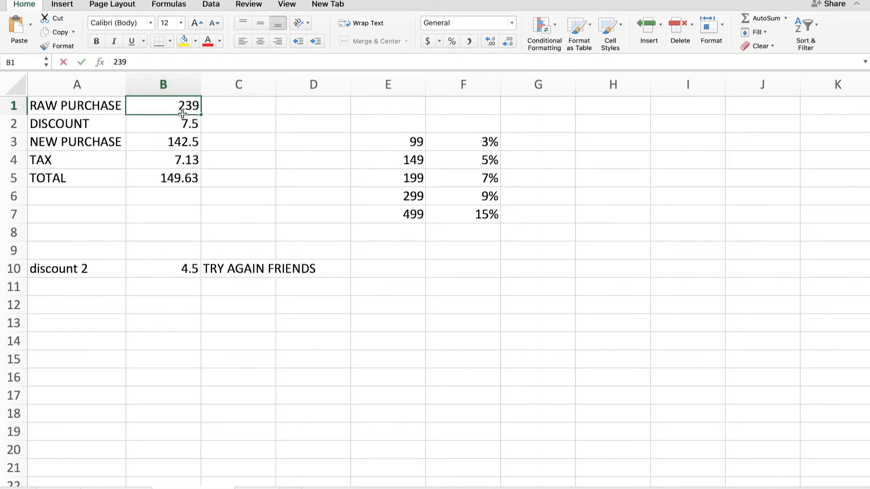
{"action": "key", "text": "Return"}
{"action": "left_click", "coordinate": [181, 105]}
{"action": "type", "text": "499"}
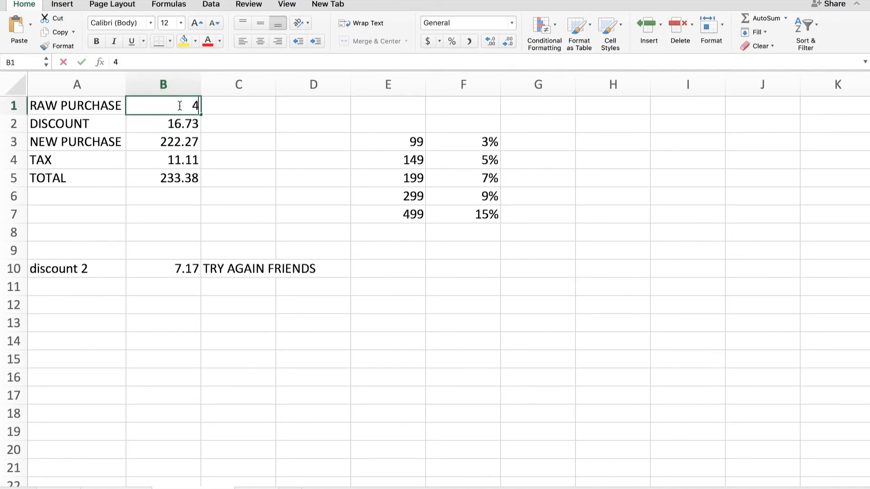
{"action": "key", "text": "Return"}
Set the raw purchase in B1 to 499.01.
{"action": "left_click", "coordinate": [180, 105]}
{"action": "type", "text": "499."}
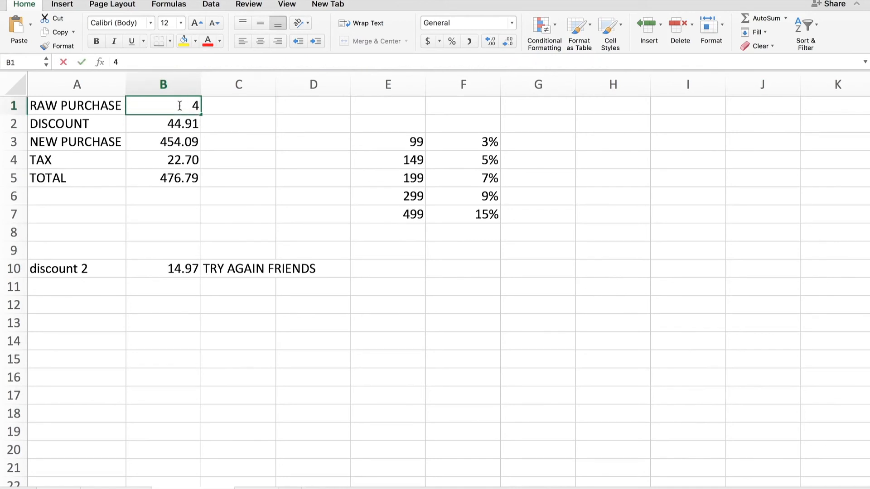
{"action": "type", "text": "01"}
{"action": "key", "text": "Return"}
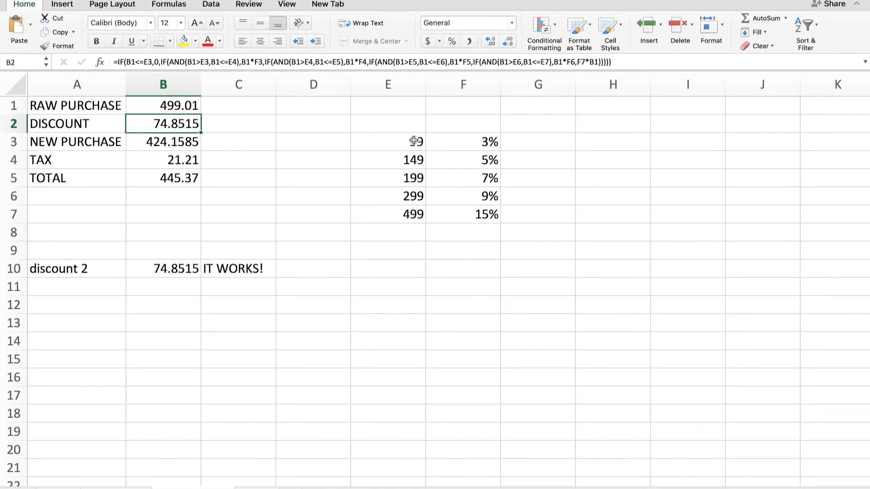
{"action": "left_click_drag", "start_coordinate": [41, 265], "coordinate": [215, 272]}
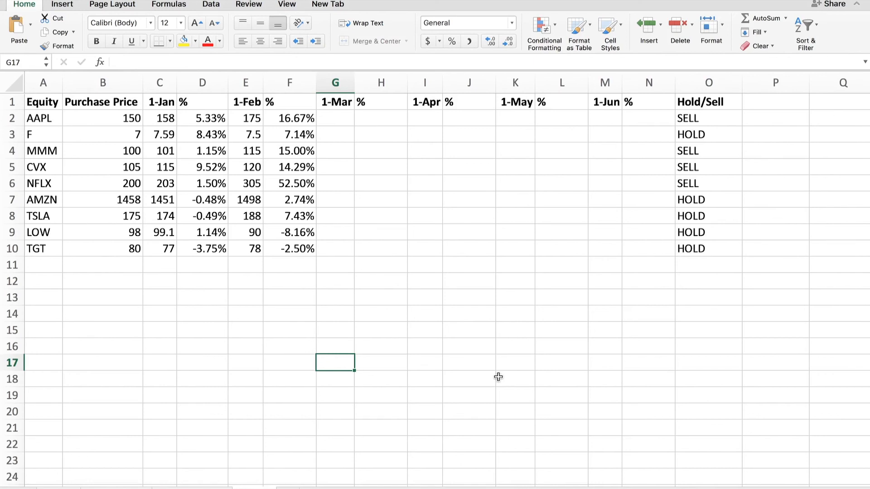
Examine the equity table's purchase price, January and February columns, plus the Hold/Sell formula in O2 and the percentage formula in D2.
{"action": "left_click", "coordinate": [121, 81]}
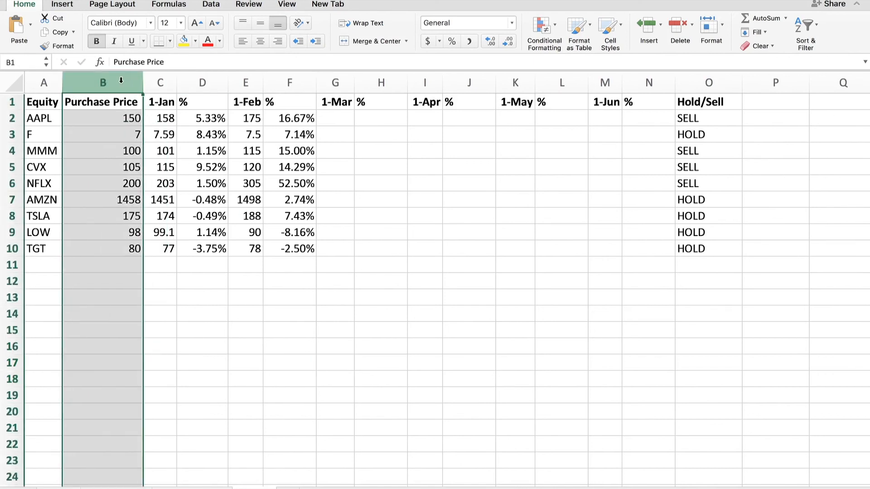
{"action": "left_click", "coordinate": [115, 118]}
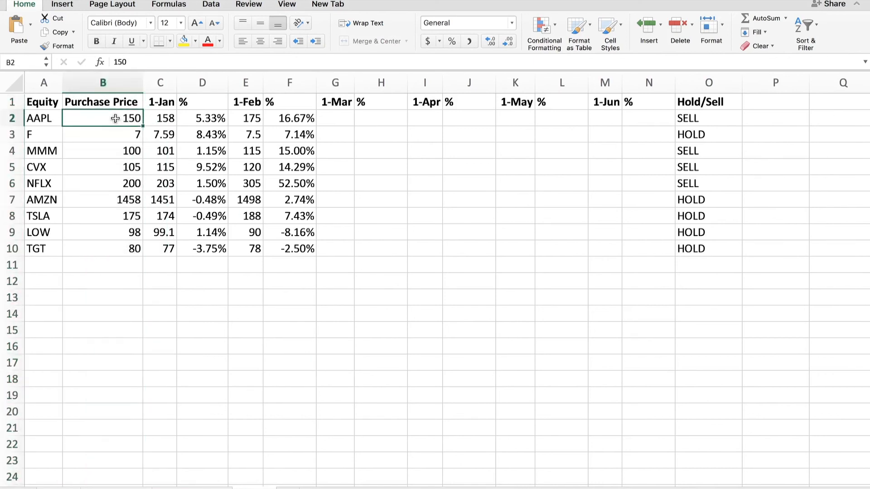
{"action": "left_click", "coordinate": [169, 116]}
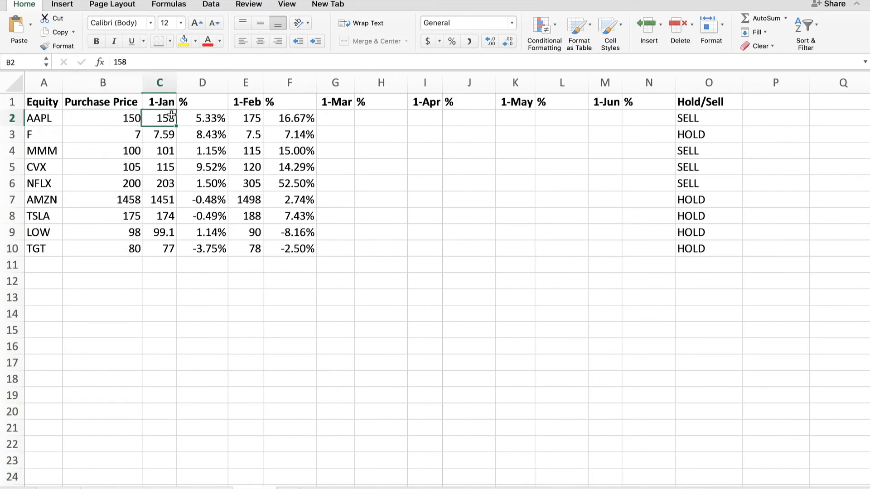
{"action": "left_click", "coordinate": [162, 82]}
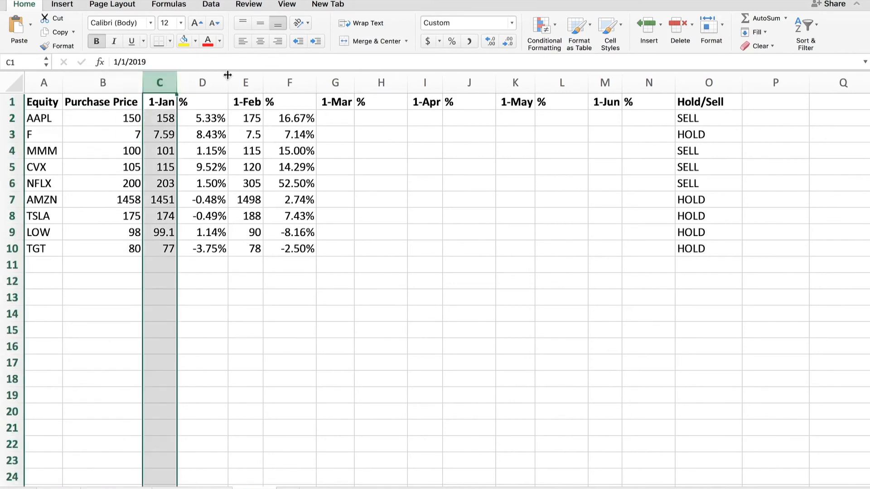
{"action": "left_click", "coordinate": [245, 81]}
{"action": "left_click", "coordinate": [210, 81]}
{"action": "left_click", "coordinate": [170, 80]}
{"action": "left_click", "coordinate": [681, 121]}
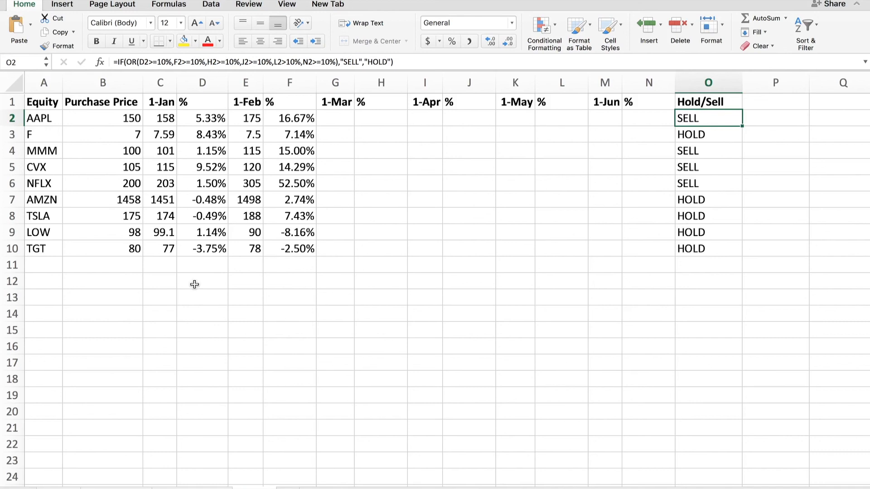
{"action": "left_click", "coordinate": [203, 120]}
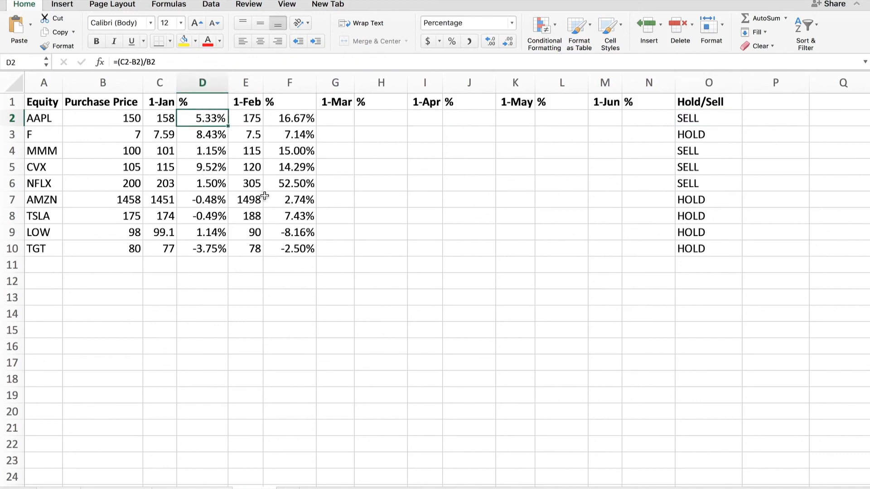
Set the 1-Feb prices to 162 for AAPL in E2 and 10 for F in E3.
{"action": "left_click", "coordinate": [256, 118]}
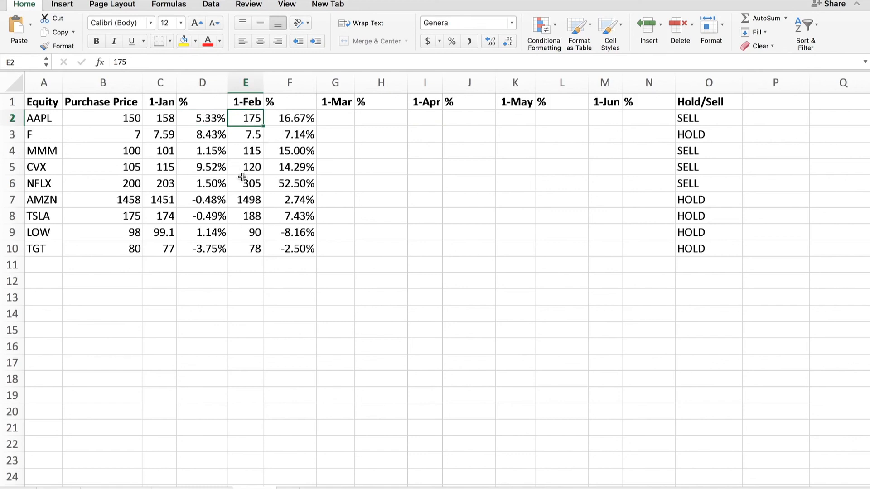
{"action": "type", "text": "162"}
{"action": "key", "text": "Return"}
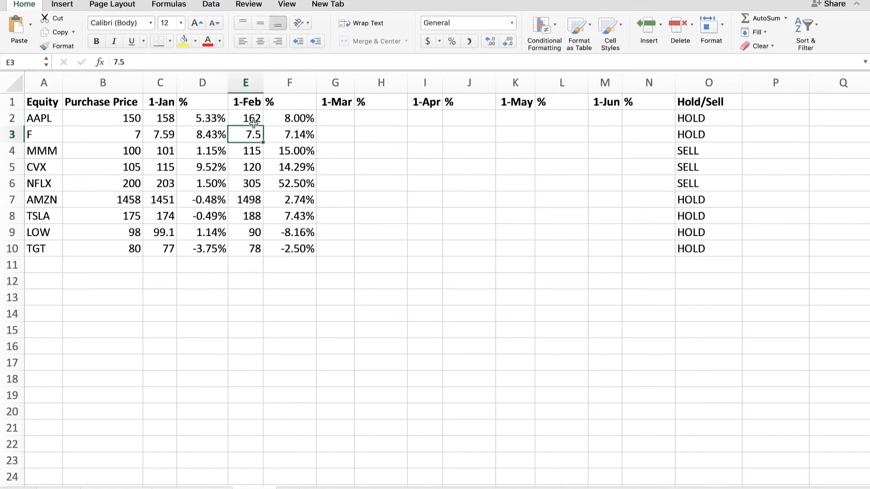
{"action": "type", "text": "10"}
{"action": "key", "text": "Return"}
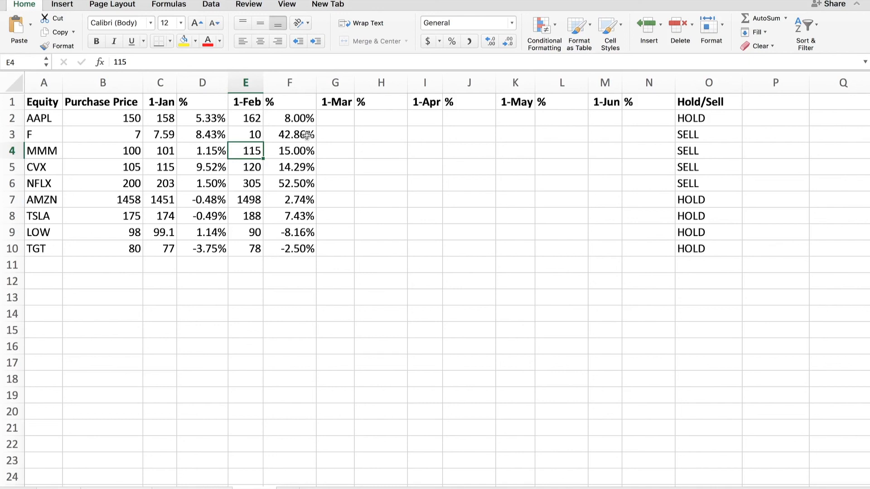
Fill AAPL's 1-Feb price from E2 down through E9.
{"action": "left_click", "coordinate": [234, 135]}
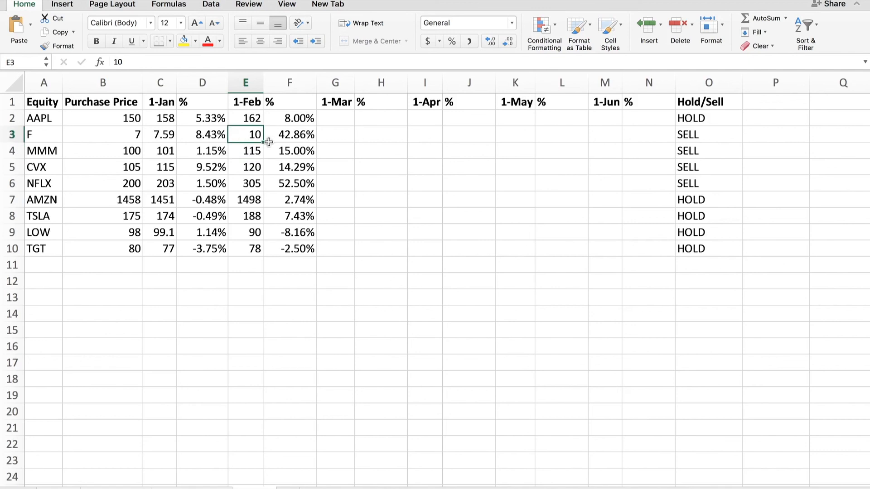
{"action": "left_click", "coordinate": [257, 118]}
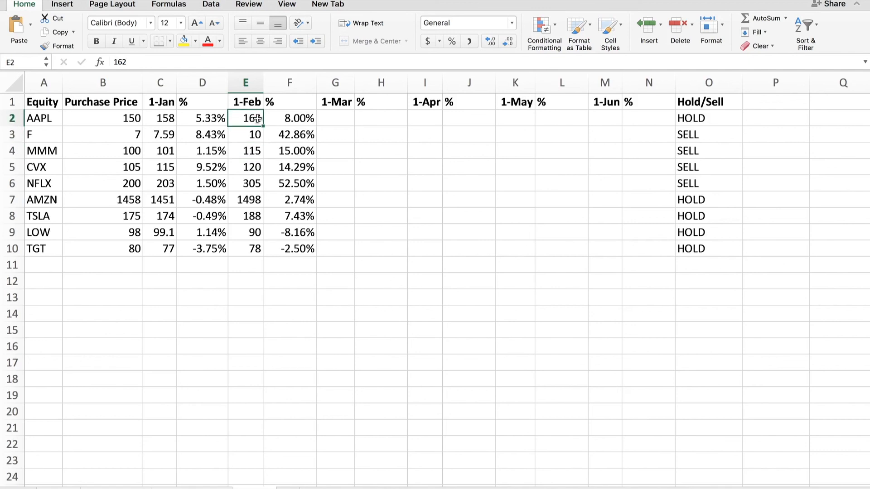
{"action": "left_click_drag", "start_coordinate": [263, 127], "coordinate": [253, 246]}
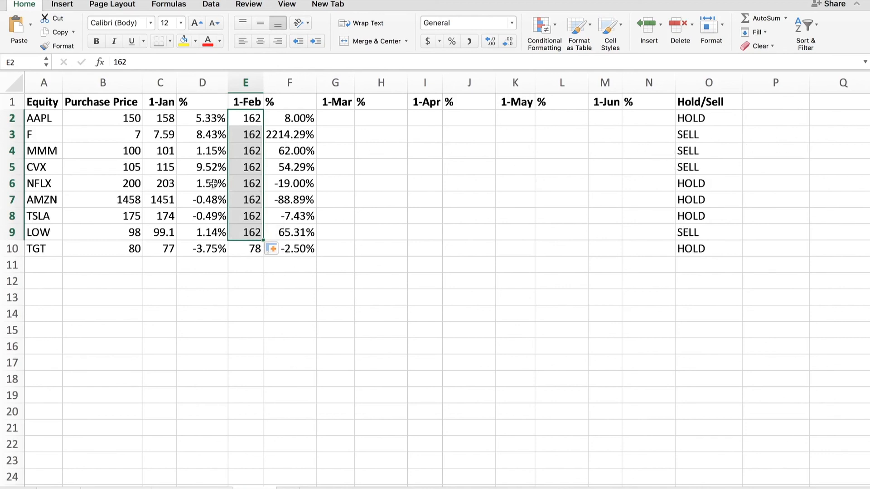
{"action": "left_click", "coordinate": [244, 137]}
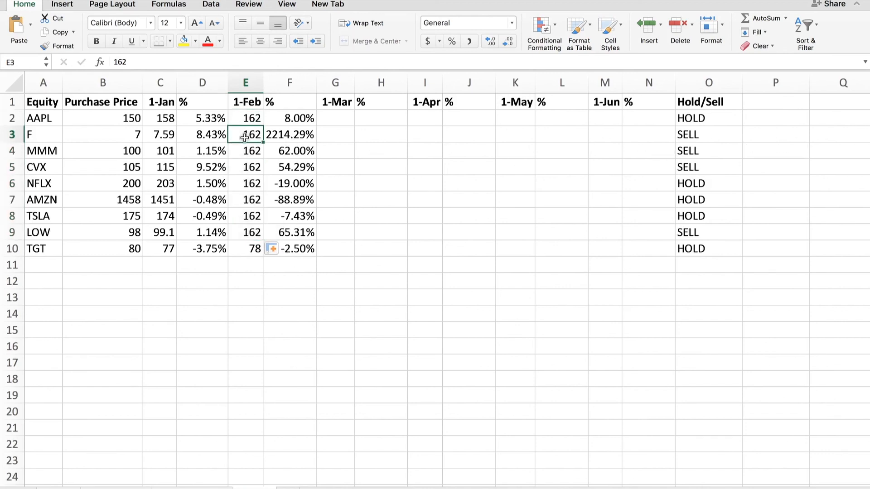